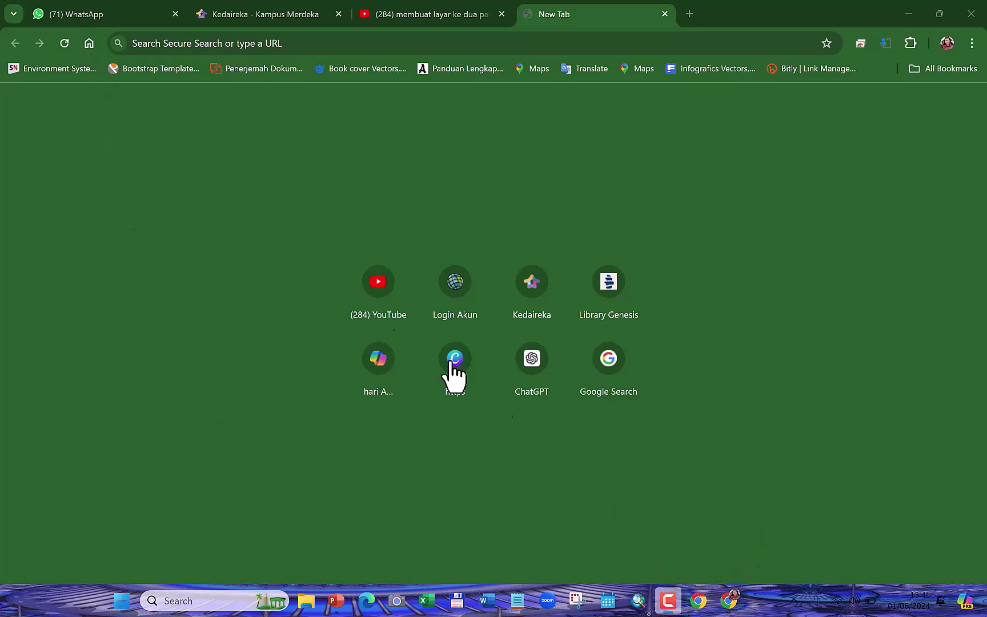
Load temp-mail.org/id/ in the browser to get a disposable email address
{"action": "left_click", "coordinate": [287, 42]}
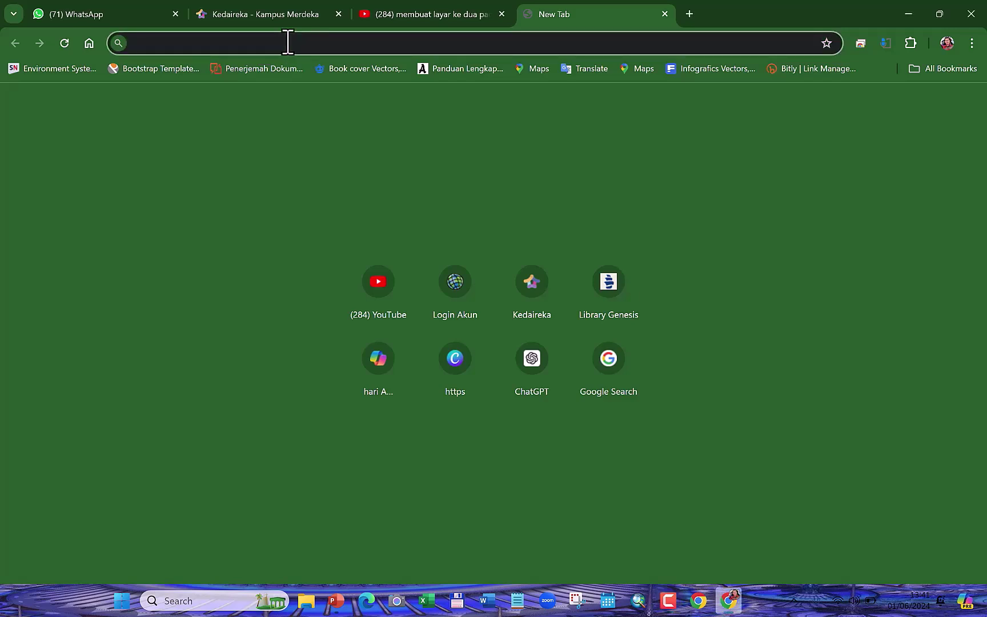
{"action": "type", "text": "temp-mail.org/id/"}
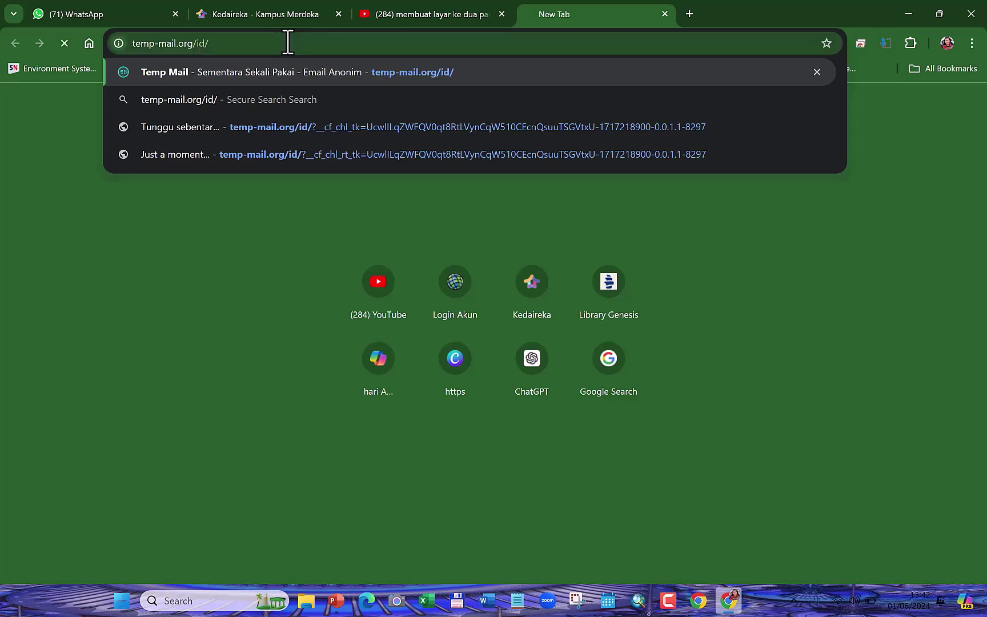
{"action": "key", "text": "Return"}
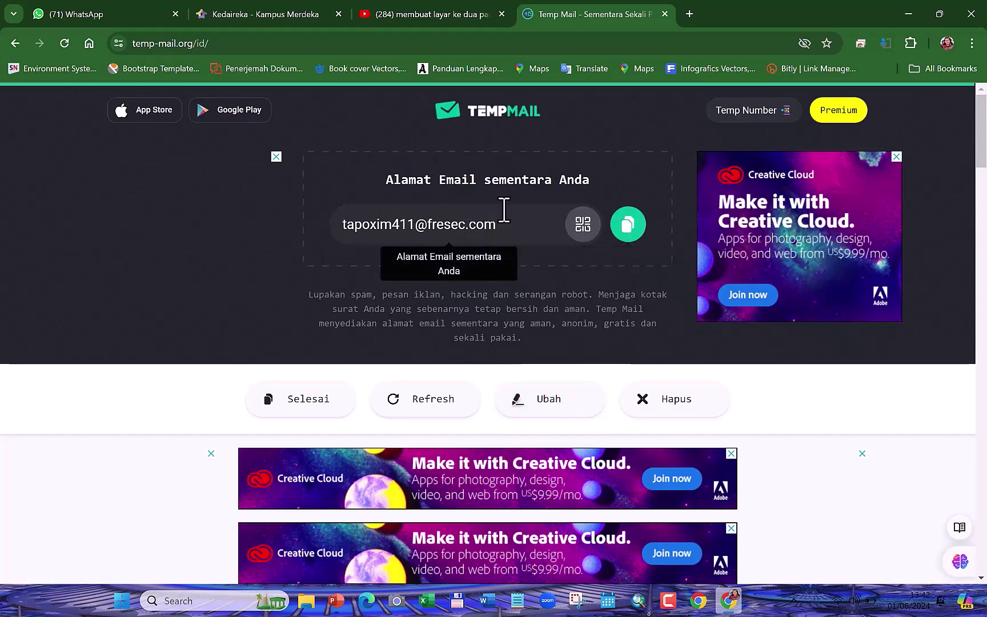
Copy the disposable Temp Mail address and open a fresh new browser tab
{"action": "scroll", "coordinate": [503, 209], "scroll_direction": "down", "scroll_amount": 3}
{"action": "scroll", "coordinate": [504, 210], "scroll_direction": "up", "scroll_amount": 3}
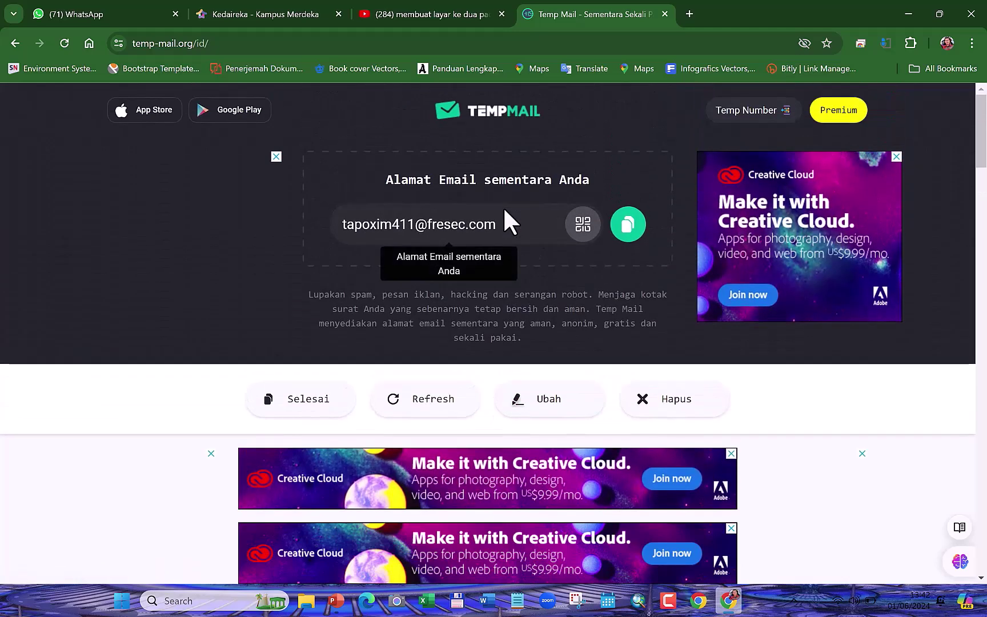
{"action": "left_click", "coordinate": [628, 227]}
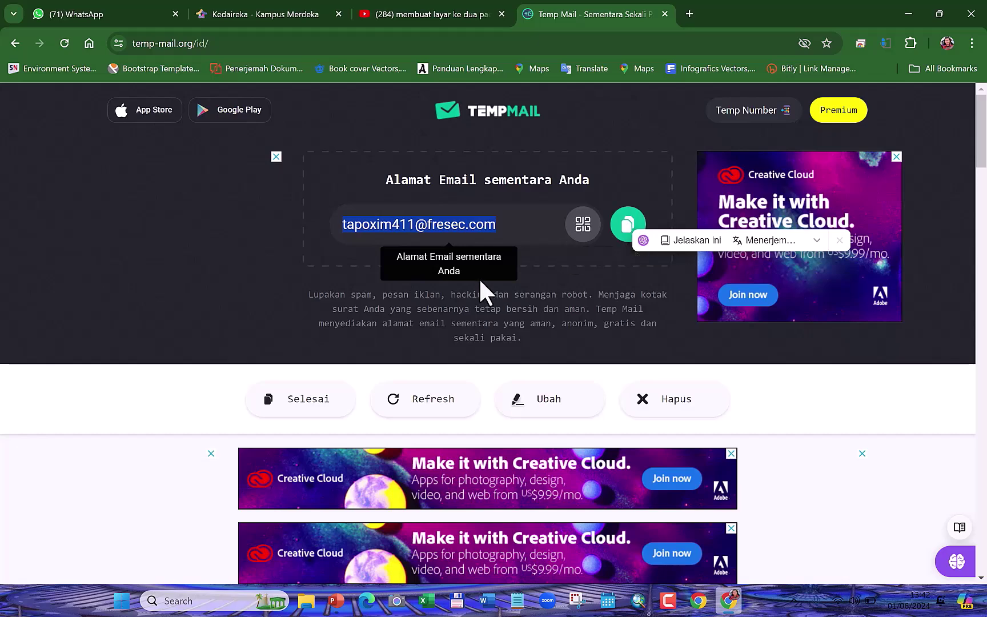
{"action": "scroll", "coordinate": [480, 279], "scroll_direction": "down", "scroll_amount": 5}
{"action": "scroll", "coordinate": [481, 278], "scroll_direction": "down", "scroll_amount": 1}
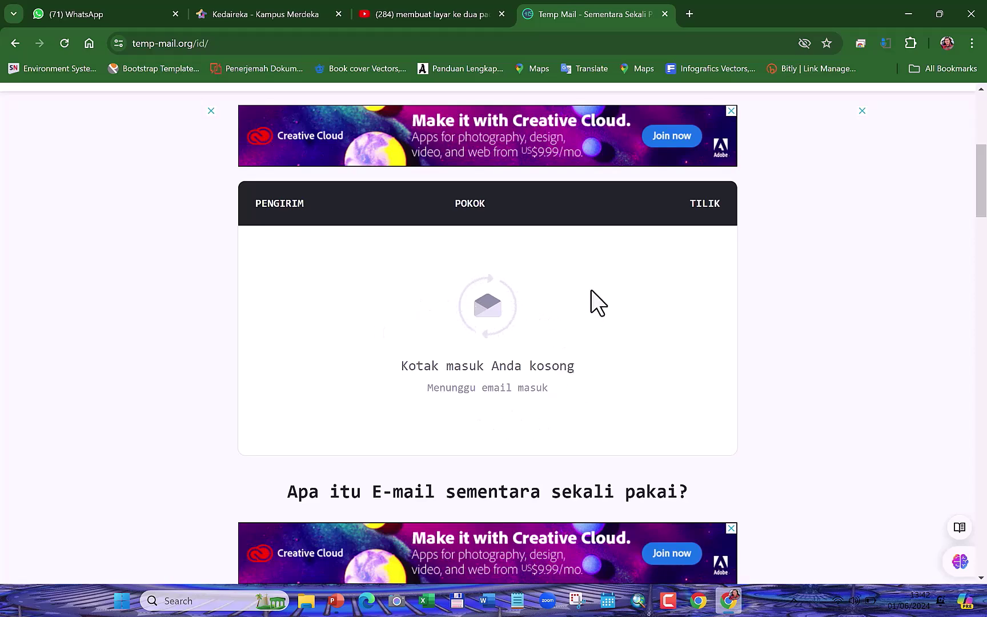
{"action": "scroll", "coordinate": [604, 292], "scroll_direction": "up", "scroll_amount": 7}
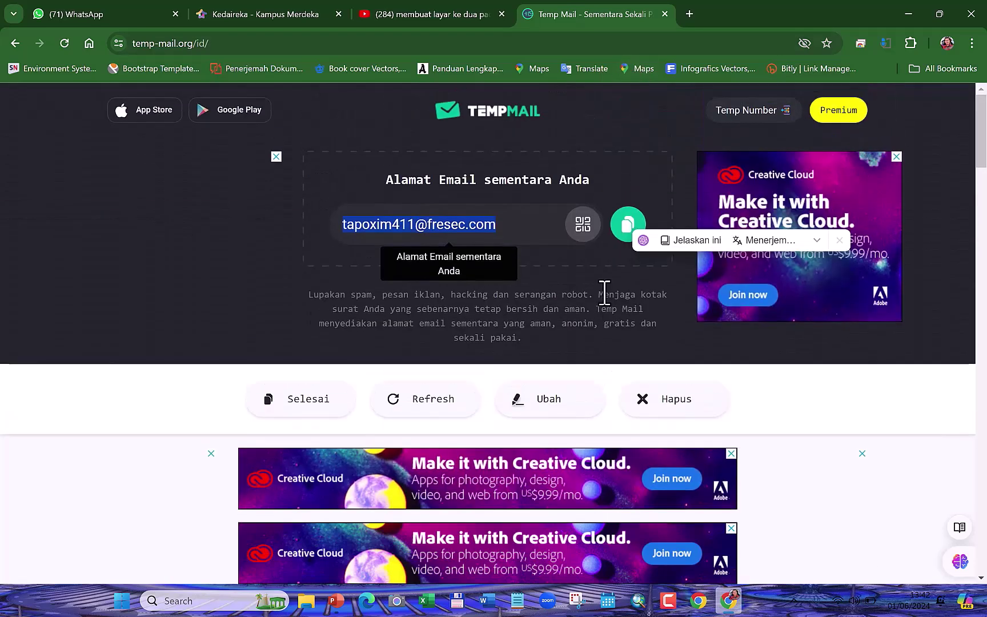
{"action": "left_click", "coordinate": [626, 234]}
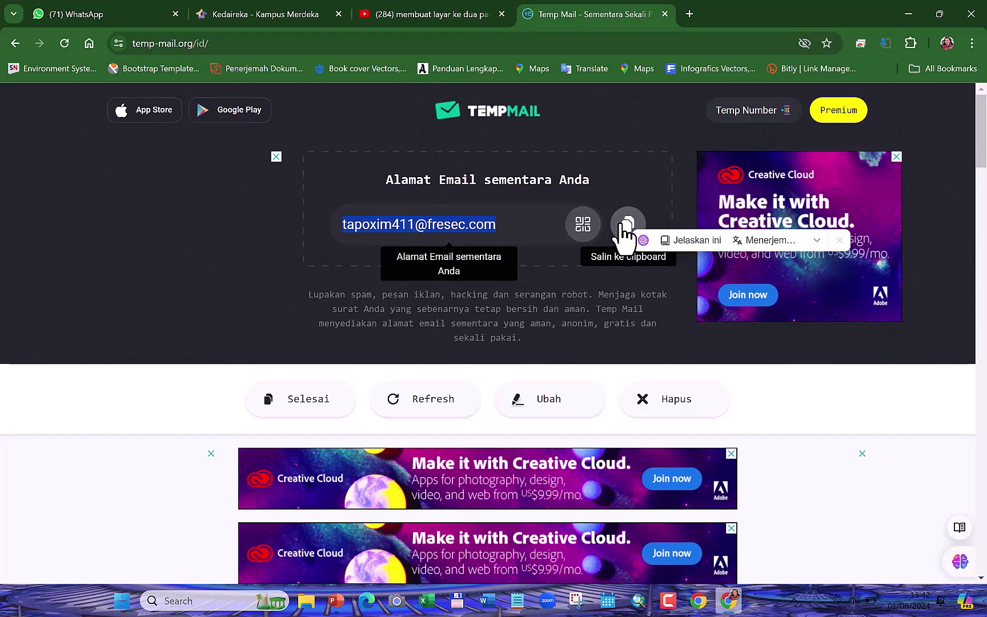
{"action": "left_click", "coordinate": [689, 14]}
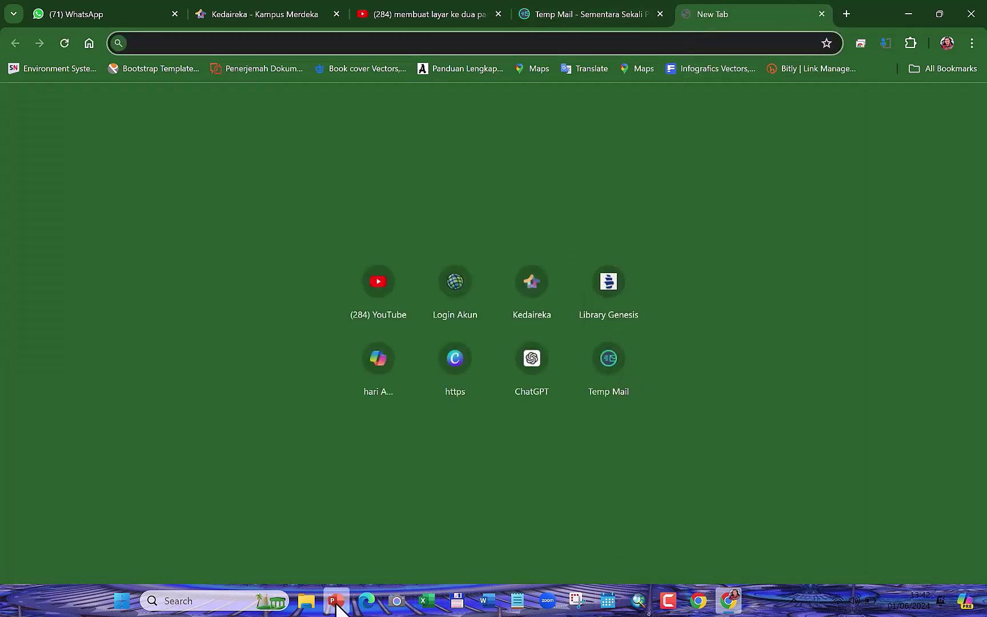
Copy the esri.com ArcGIS Pro trial link from slide 2 and return to Chrome
{"action": "left_click", "coordinate": [335, 601]}
{"action": "left_click_drag", "start_coordinate": [397, 302], "coordinate": [485, 330]}
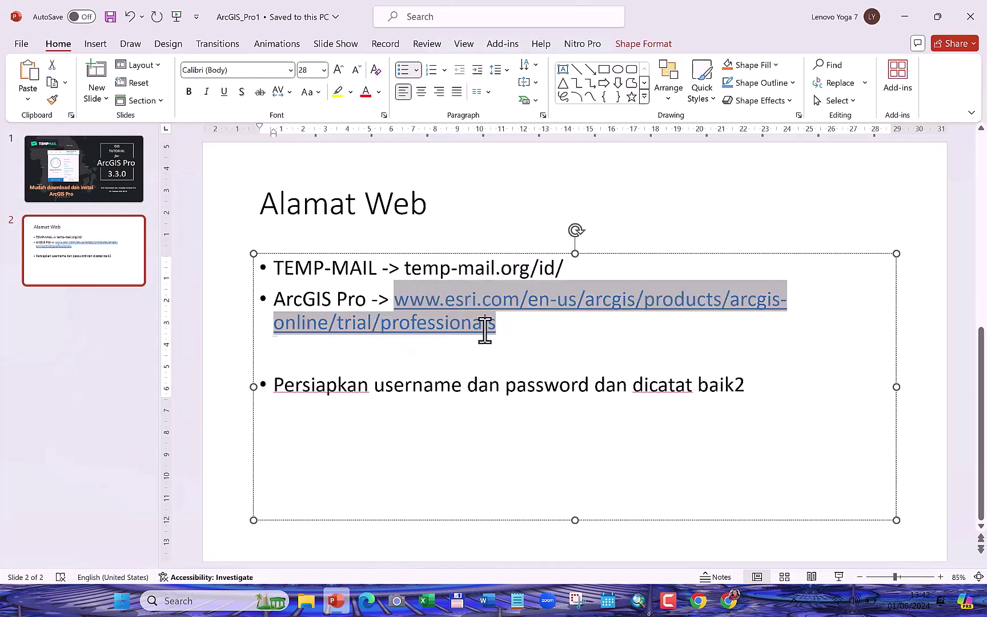
{"action": "right_click", "coordinate": [441, 301]}
{"action": "left_click", "coordinate": [488, 195]}
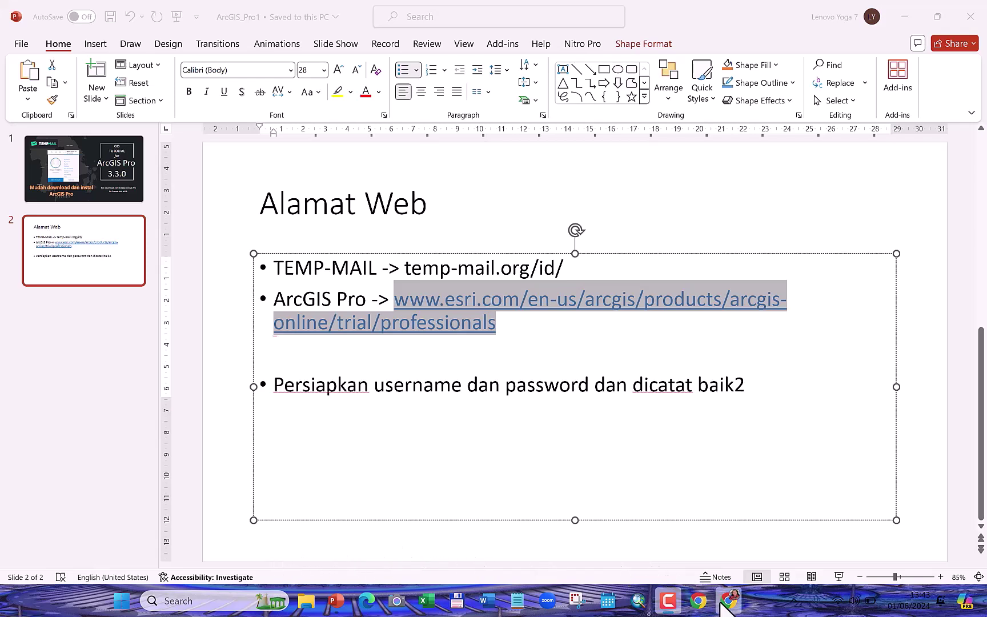
{"action": "left_click", "coordinate": [725, 601]}
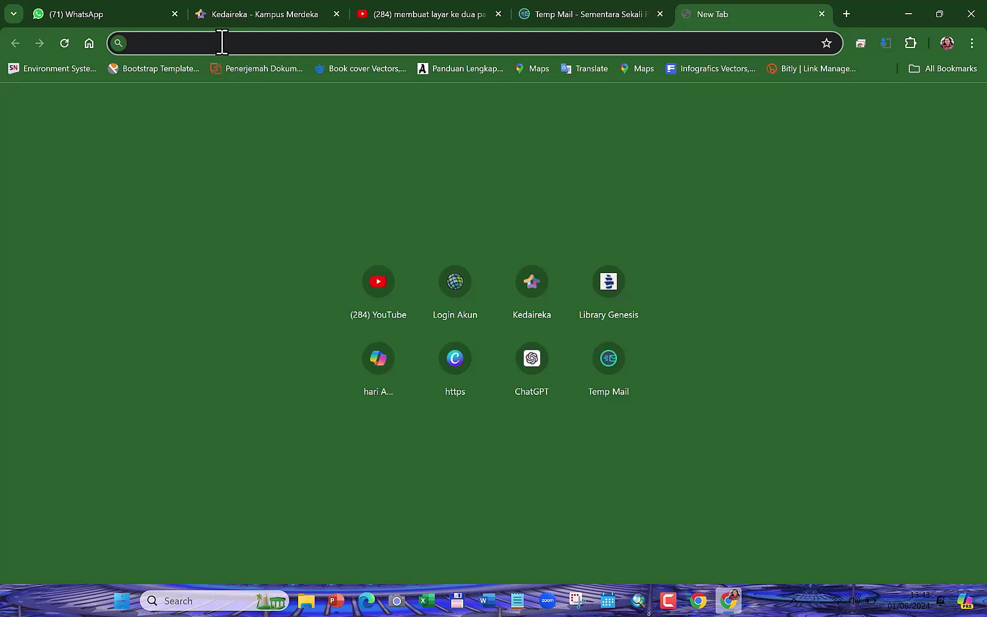
Load the ArcGIS Online free-trial sign-up page from the copied esri.com link
{"action": "key", "text": "ctrl+v"}
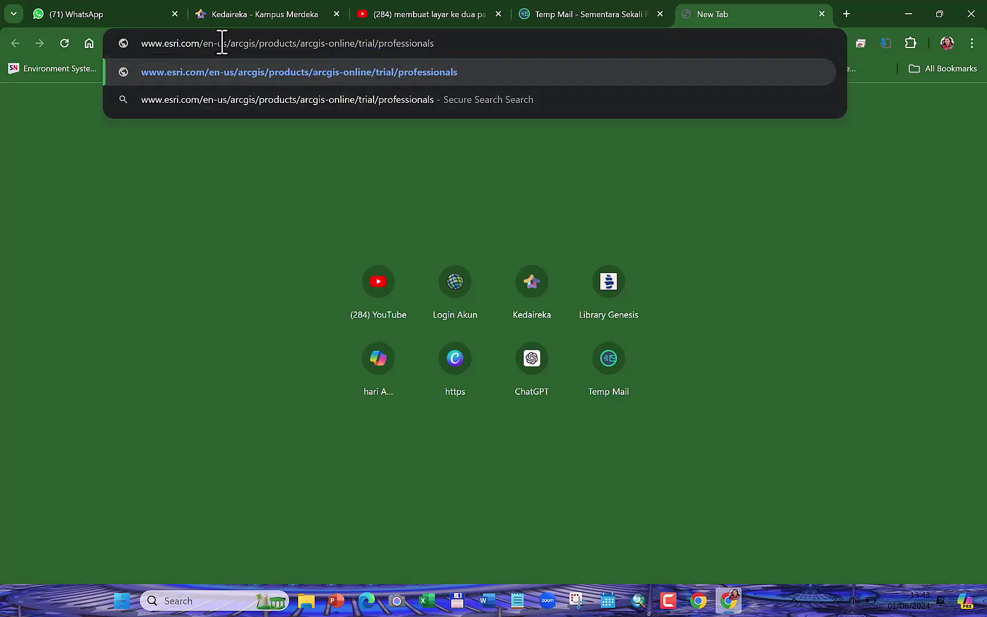
{"action": "key", "text": "Return"}
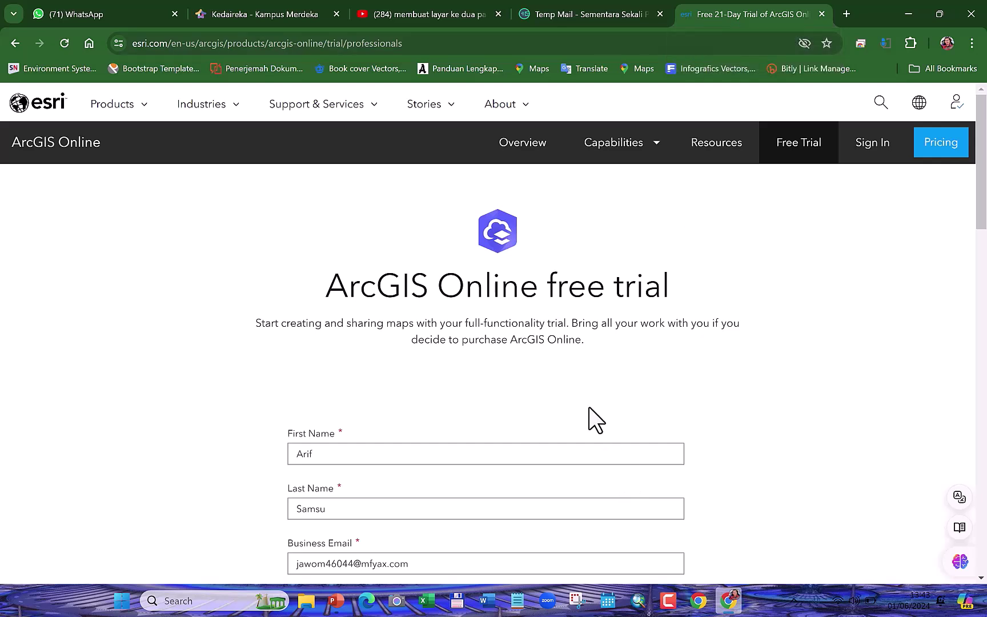
{"action": "scroll", "coordinate": [581, 400], "scroll_direction": "down", "scroll_amount": 5}
{"action": "scroll", "coordinate": [581, 400], "scroll_direction": "down", "scroll_amount": 3}
{"action": "scroll", "coordinate": [582, 400], "scroll_direction": "up", "scroll_amount": 5}
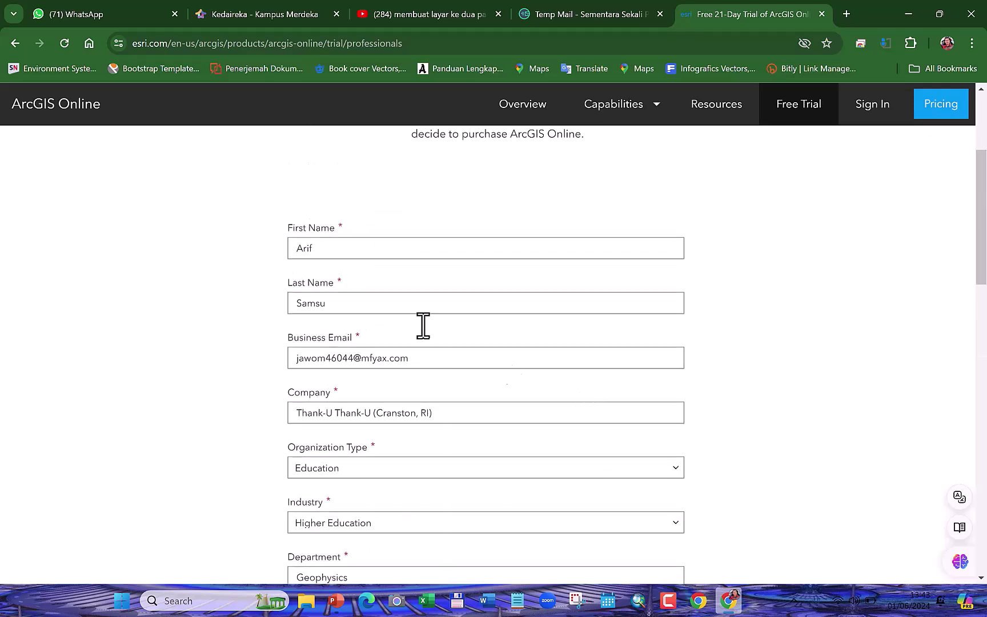
Replace the prefilled First Name and Last Name with the user's own name
{"action": "left_click_drag", "start_coordinate": [317, 251], "coordinate": [285, 249]}
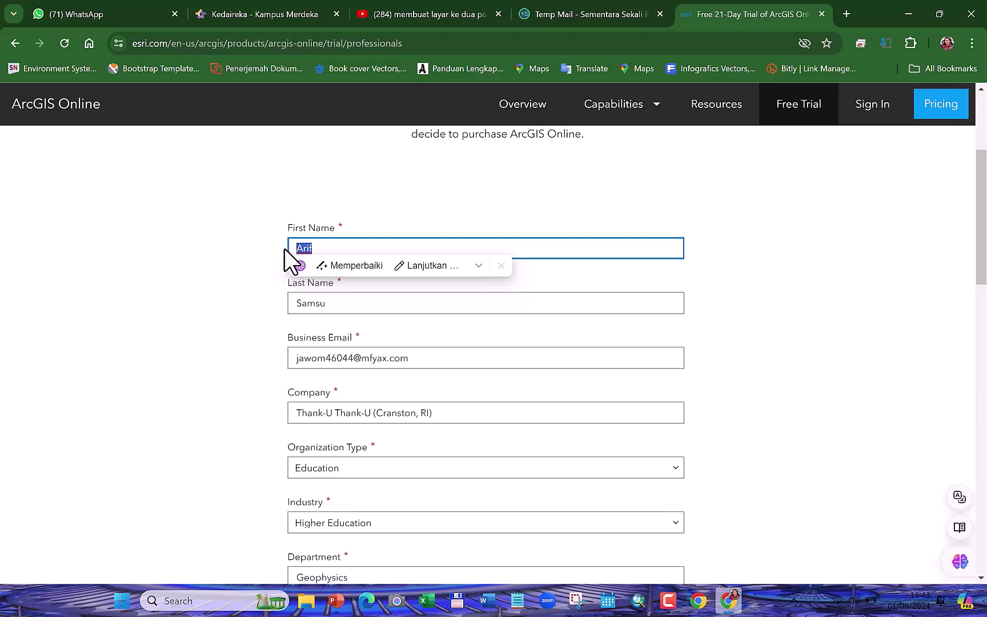
{"action": "left_click", "coordinate": [396, 247]}
{"action": "key", "text": "BackSpace"}
{"action": "key", "text": "BackSpace"}
{"action": "key", "text": "BackSpace"}
{"action": "key", "text": "BackSpace"}
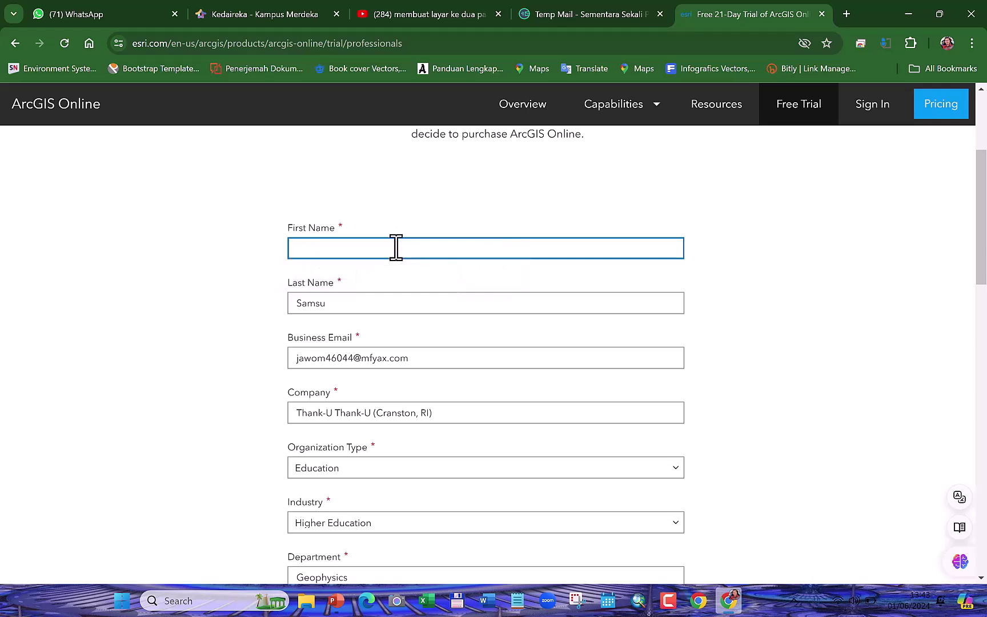
{"action": "left_click_drag", "start_coordinate": [327, 303], "coordinate": [290, 303]}
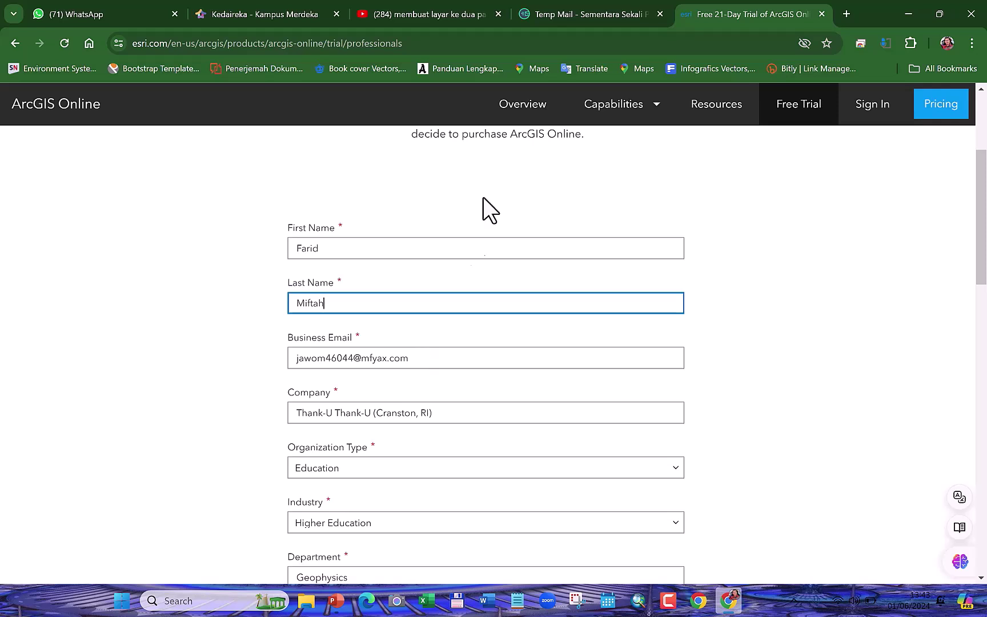
Put the copied Temp Mail address into Business Email, replacing the prefilled value
{"action": "left_click", "coordinate": [545, 16]}
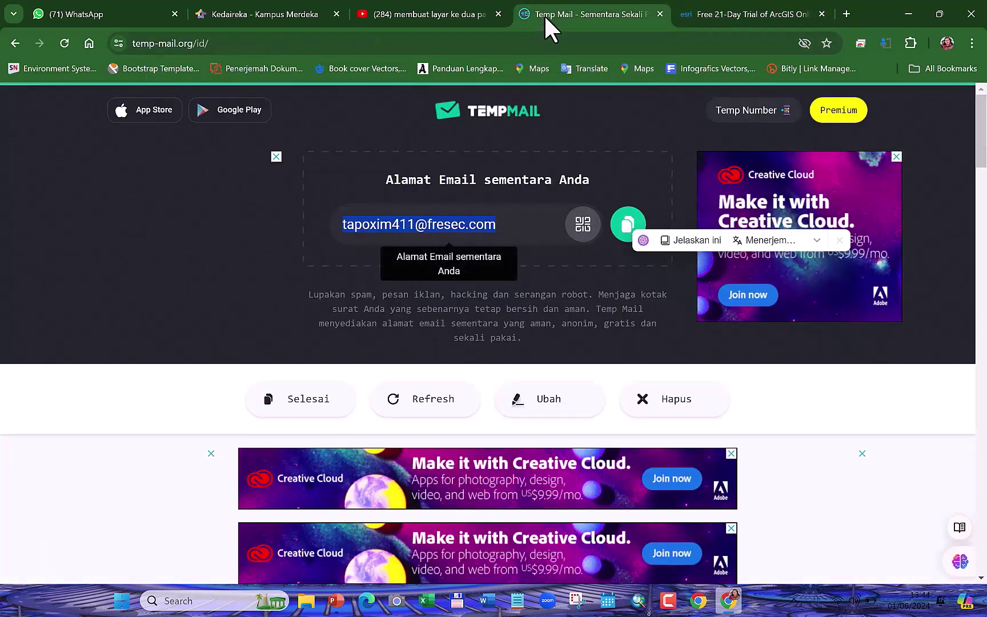
{"action": "left_click", "coordinate": [715, 13]}
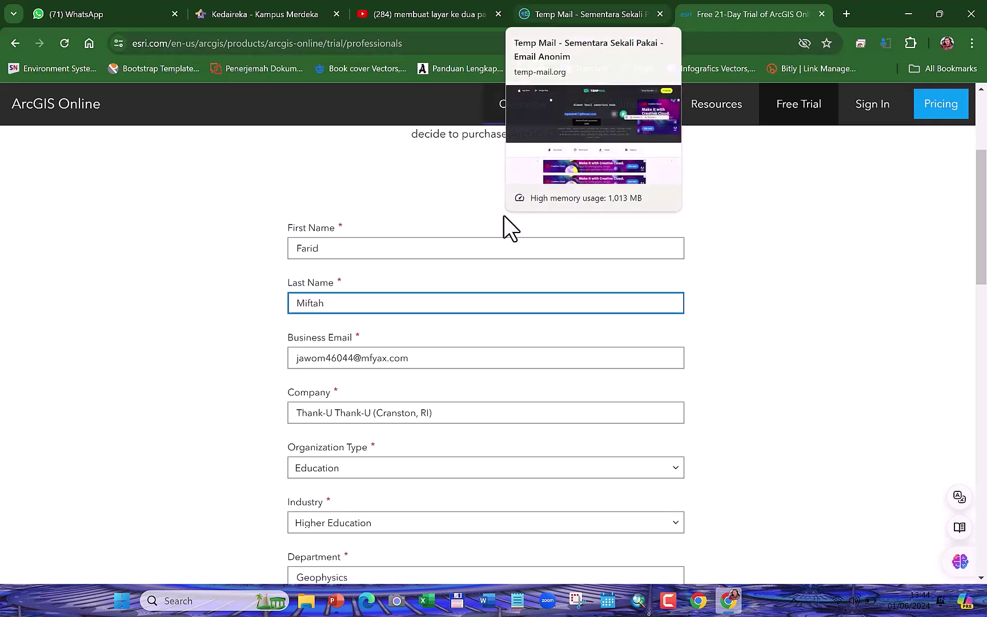
{"action": "double_click", "coordinate": [412, 358]}
{"action": "left_click_drag", "start_coordinate": [347, 362], "coordinate": [282, 370]}
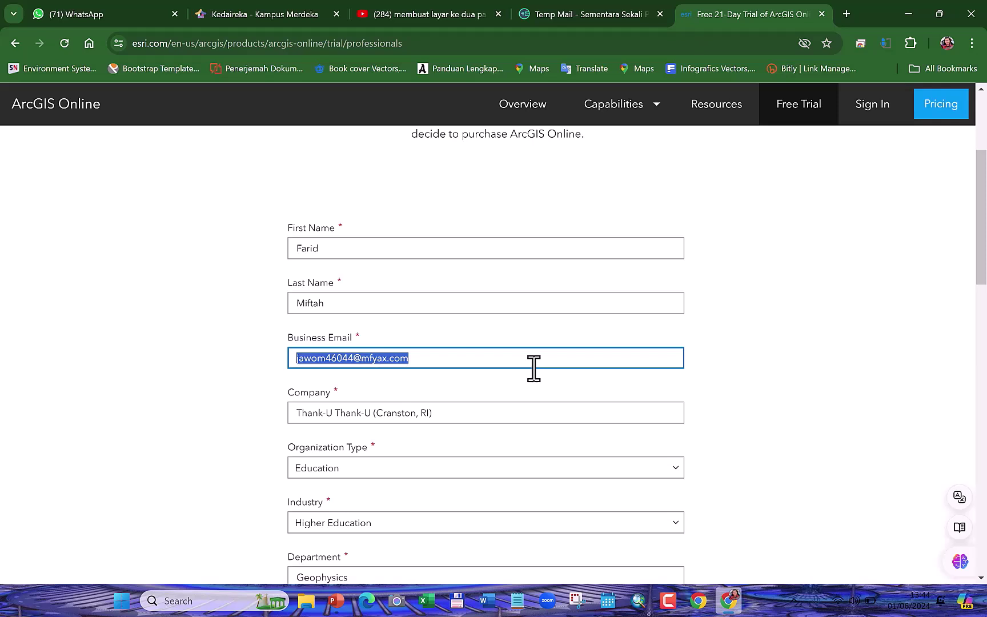
{"action": "key", "text": "ctrl+v"}
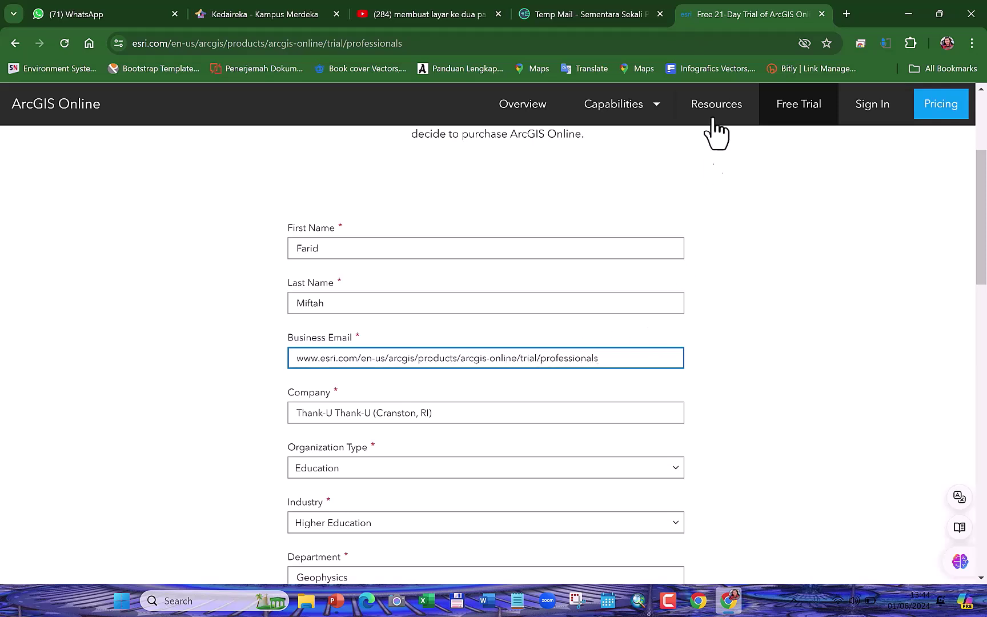
{"action": "left_click", "coordinate": [569, 13]}
{"action": "left_click", "coordinate": [631, 231]}
{"action": "left_click", "coordinate": [721, 13]}
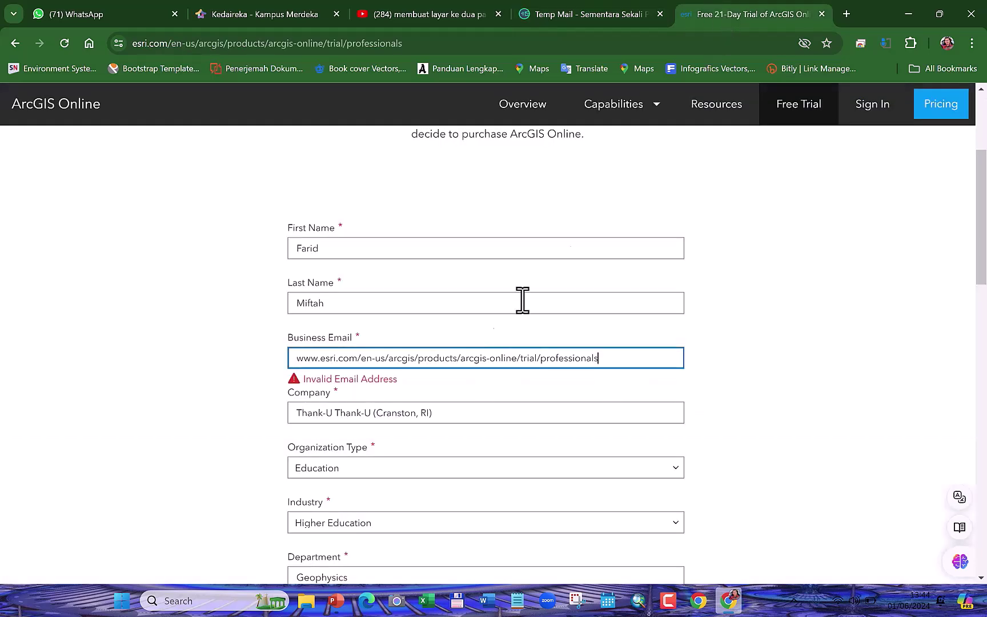
{"action": "left_click_drag", "start_coordinate": [600, 358], "coordinate": [294, 368]}
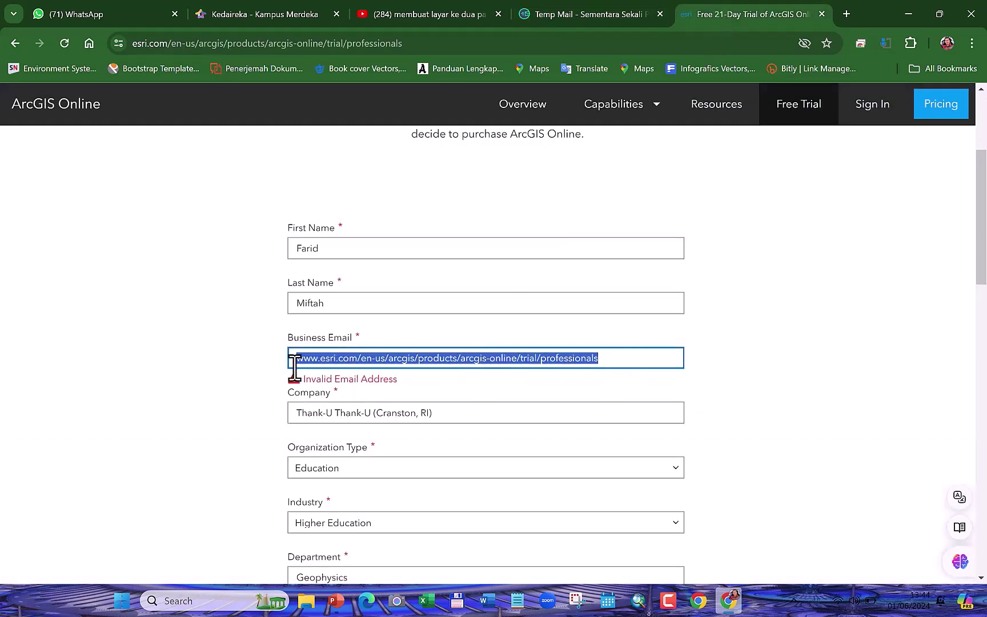
{"action": "key", "text": "ctrl+v"}
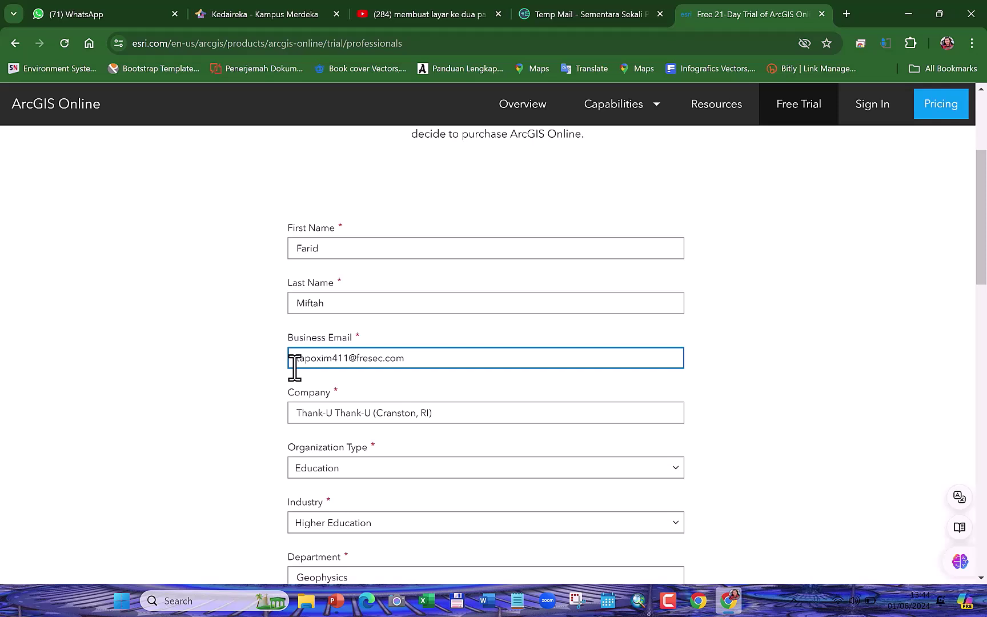
Change Company to Kantorku and keep Education as the Organization Type
{"action": "left_click", "coordinate": [507, 413]}
{"action": "left_click_drag", "start_coordinate": [509, 417], "coordinate": [290, 420]}
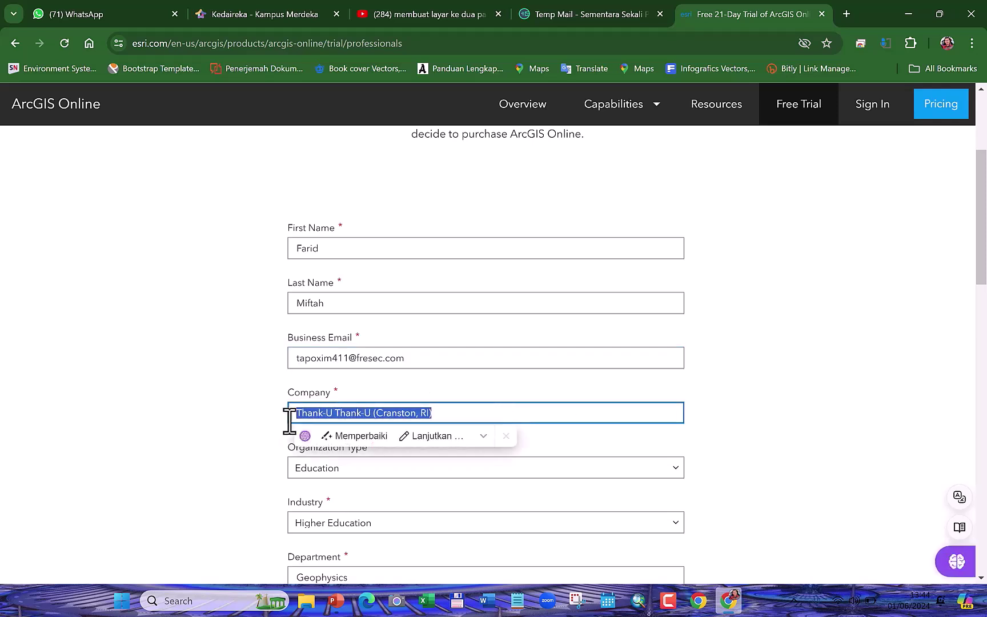
{"action": "type", "text": "Kantorku"}
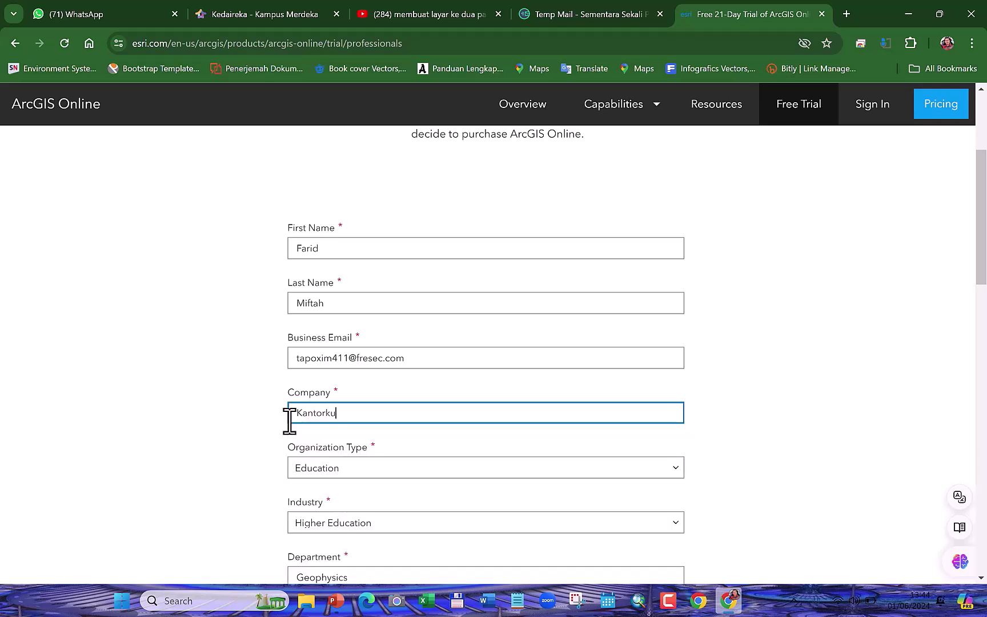
{"action": "left_click", "coordinate": [678, 470]}
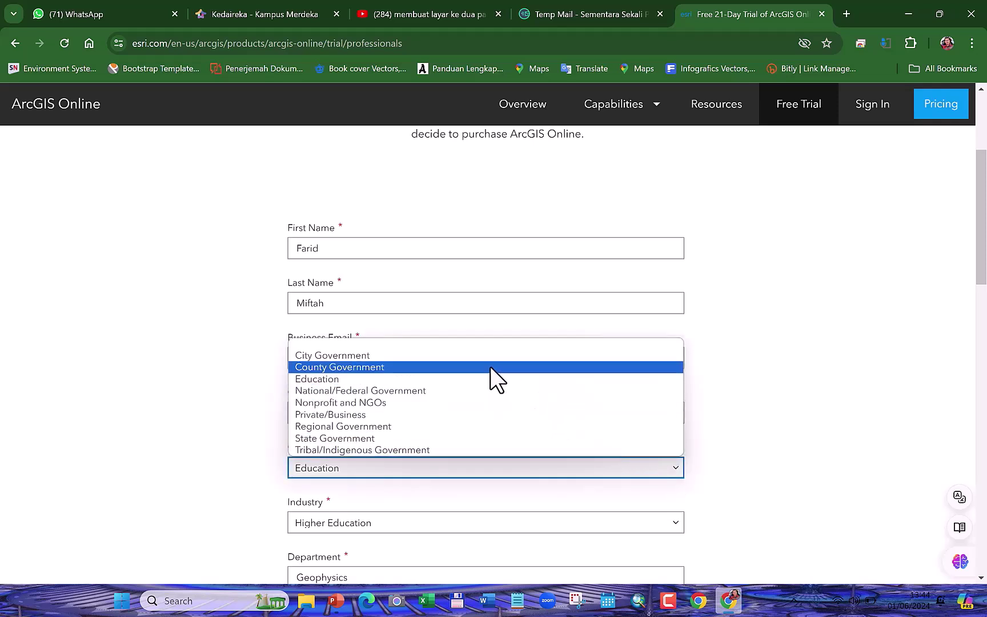
{"action": "left_click", "coordinate": [424, 378]}
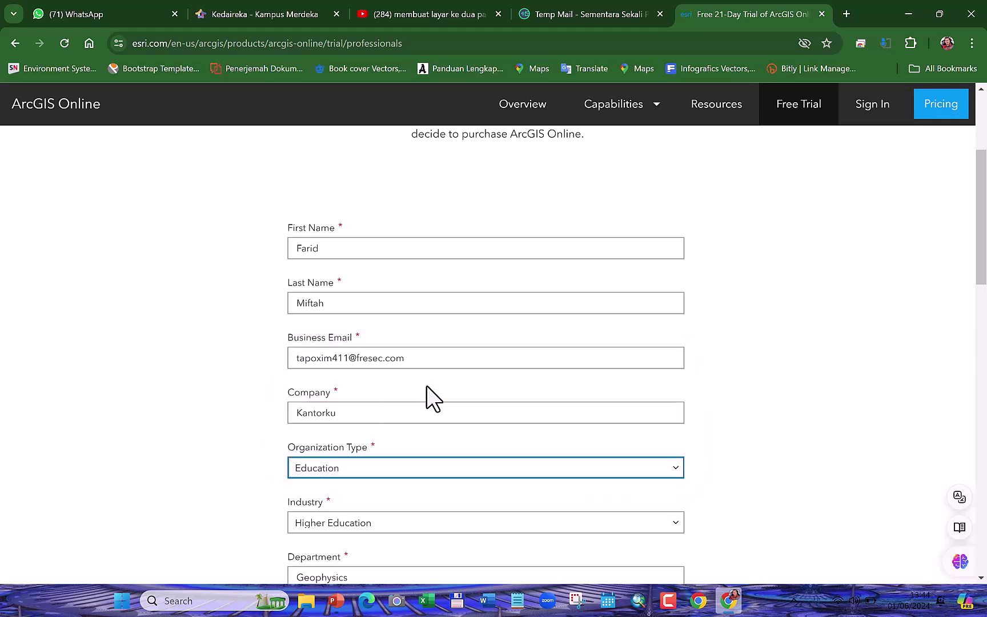
Keep Higher Education as Industry and enter the phone number with its extension
{"action": "scroll", "coordinate": [551, 425], "scroll_direction": "down", "scroll_amount": 2}
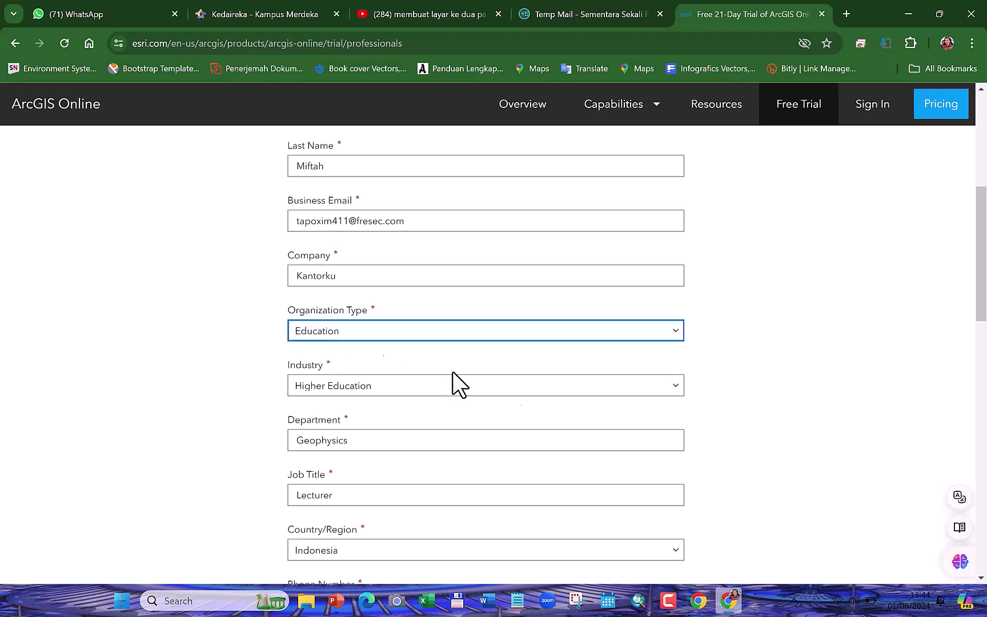
{"action": "left_click", "coordinate": [673, 387]}
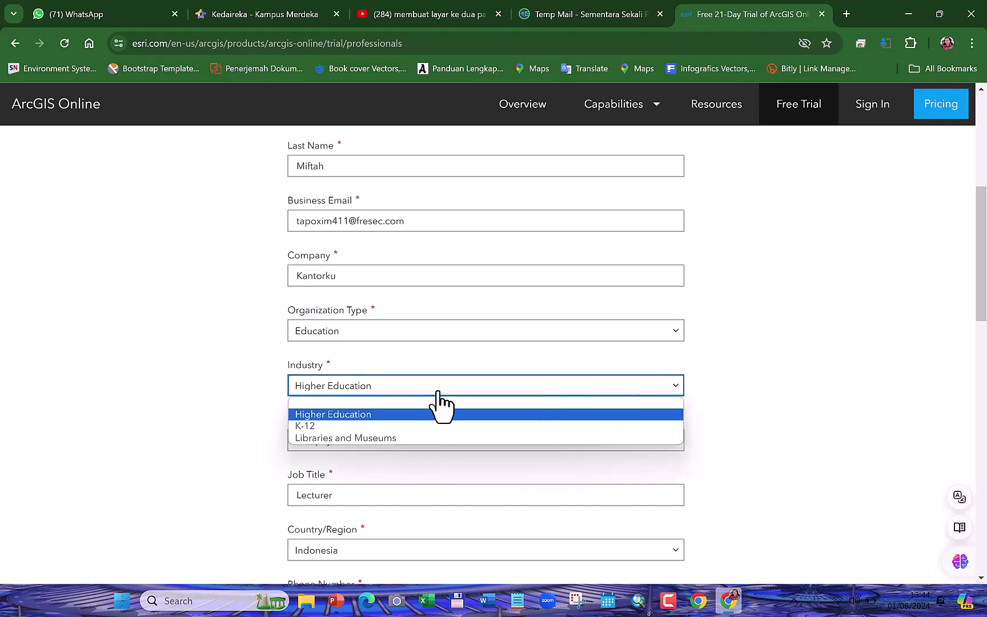
{"action": "left_click", "coordinate": [349, 414]}
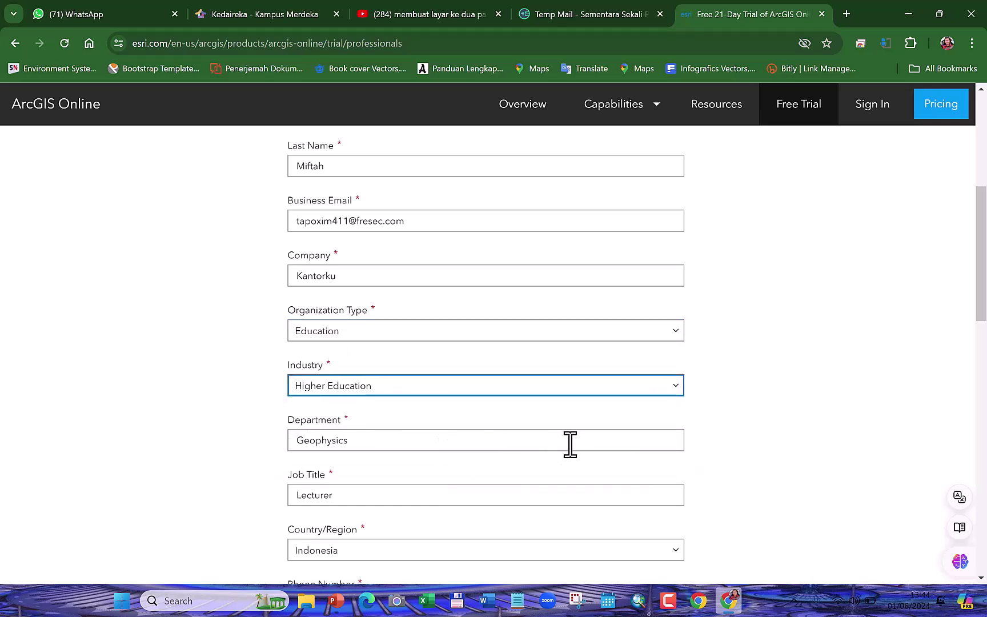
{"action": "scroll", "coordinate": [385, 439], "scroll_direction": "down", "scroll_amount": 1}
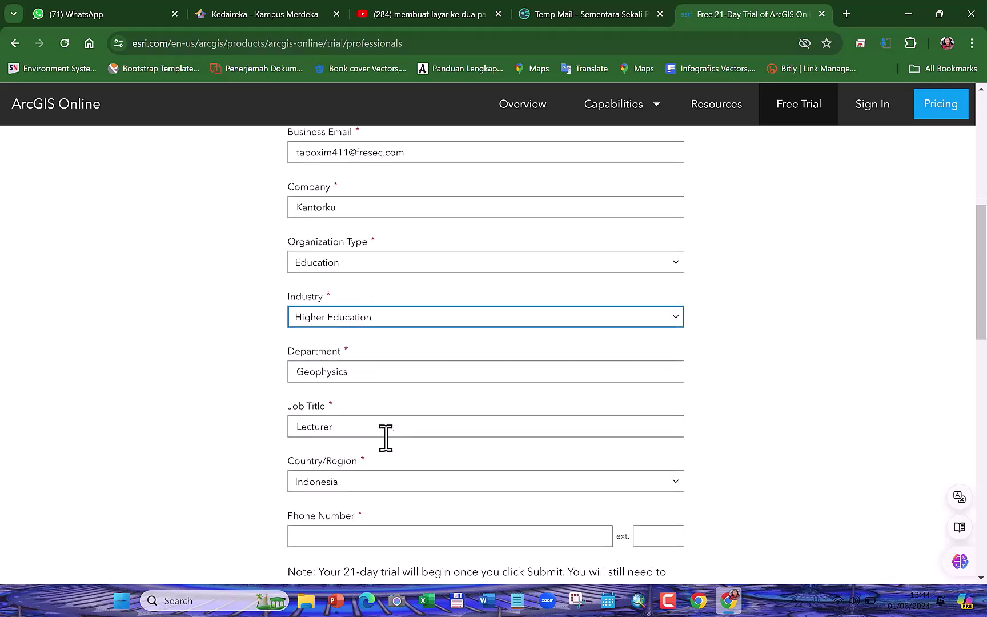
{"action": "scroll", "coordinate": [382, 433], "scroll_direction": "down", "scroll_amount": 3}
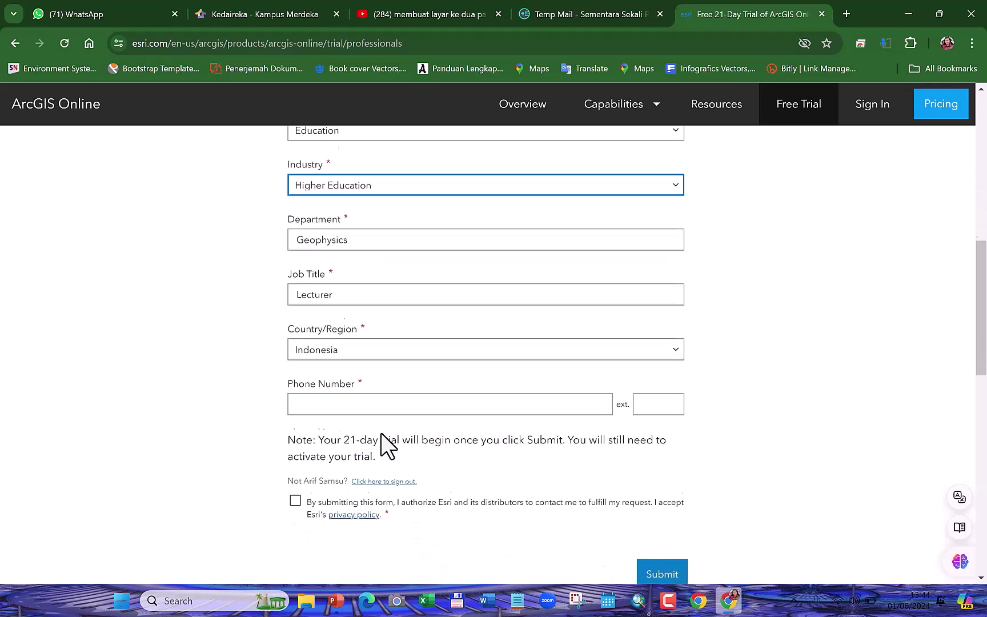
{"action": "left_click", "coordinate": [650, 334]}
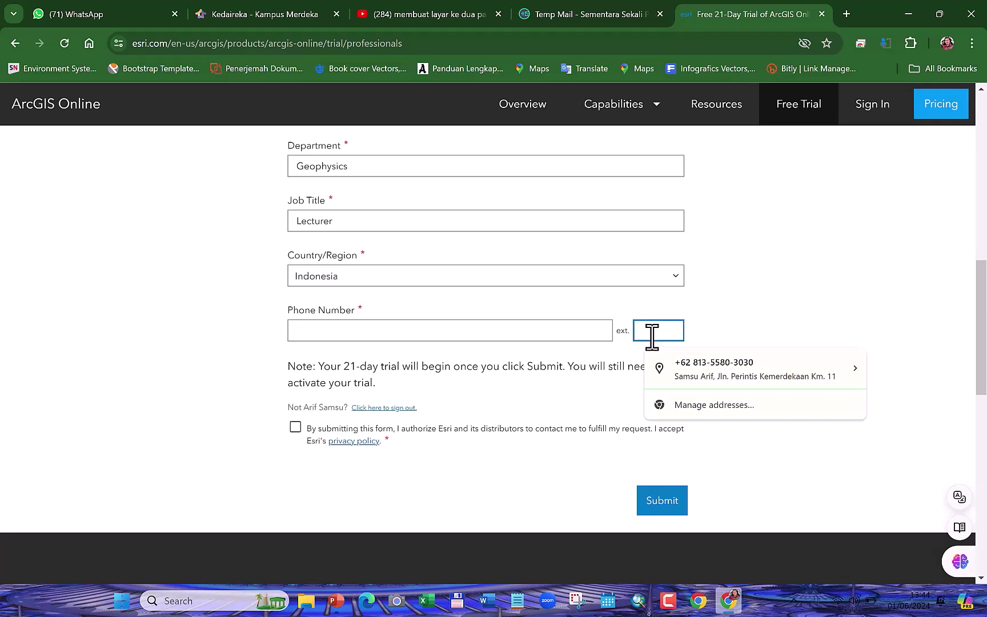
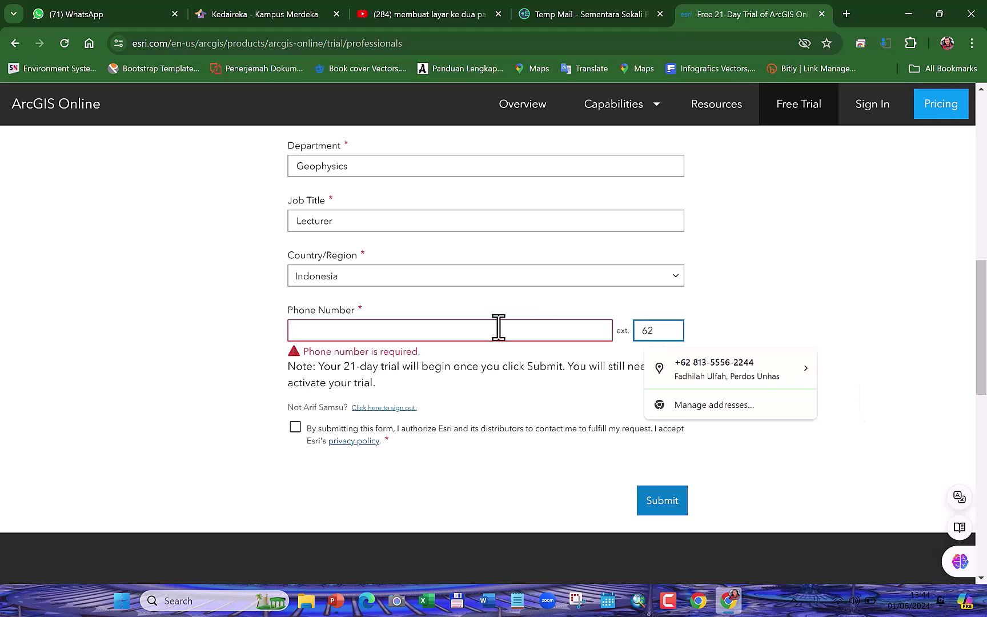
{"action": "left_click", "coordinate": [485, 329]}
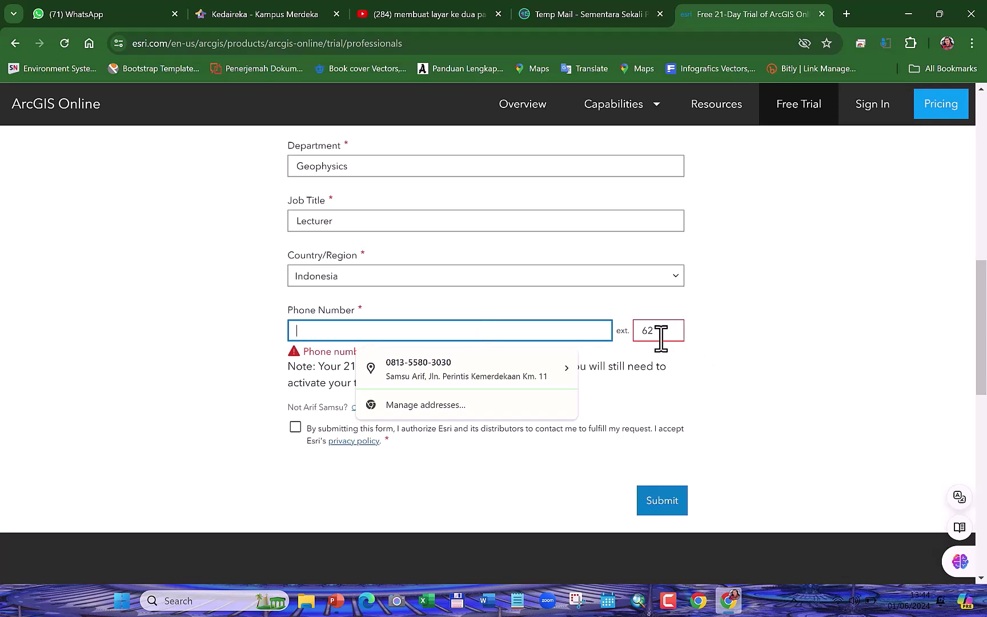
{"action": "left_click", "coordinate": [643, 332]}
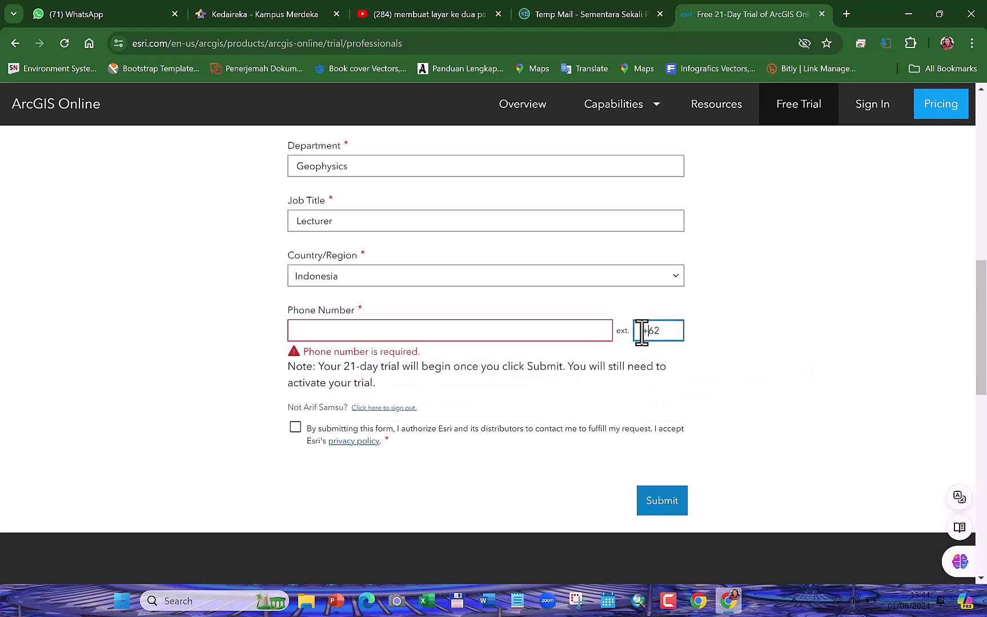
{"action": "left_click", "coordinate": [488, 335]}
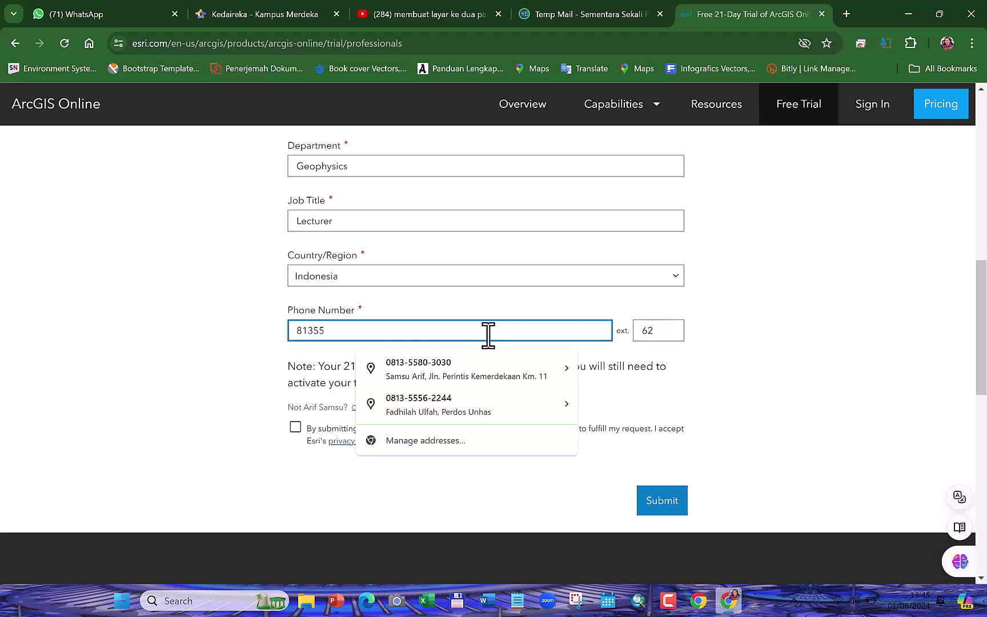
Accept the privacy consent and submit the free-trial form
{"action": "scroll", "coordinate": [489, 331], "scroll_direction": "down", "scroll_amount": 2}
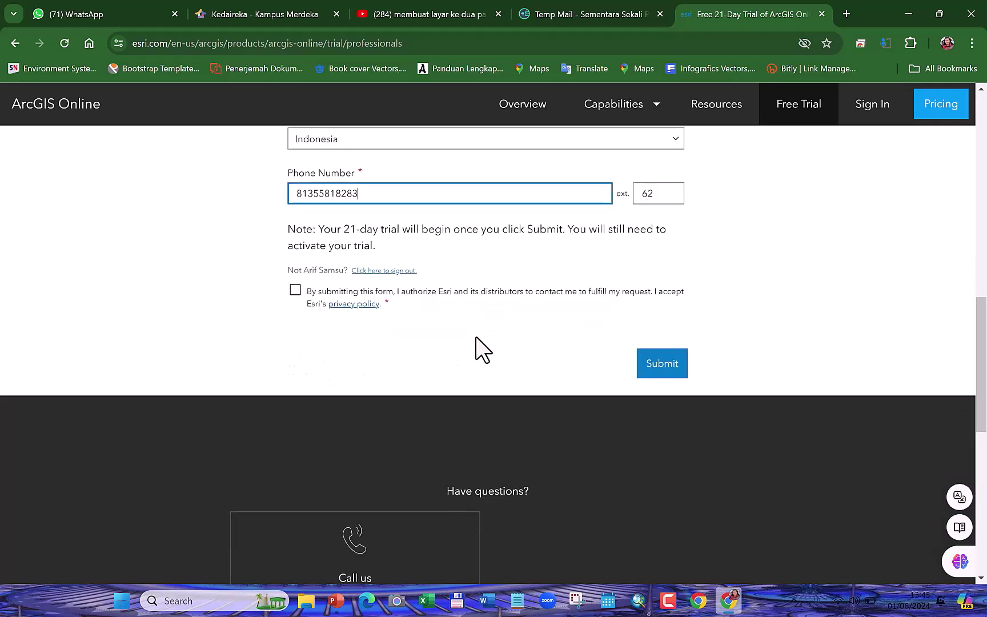
{"action": "left_click", "coordinate": [295, 292]}
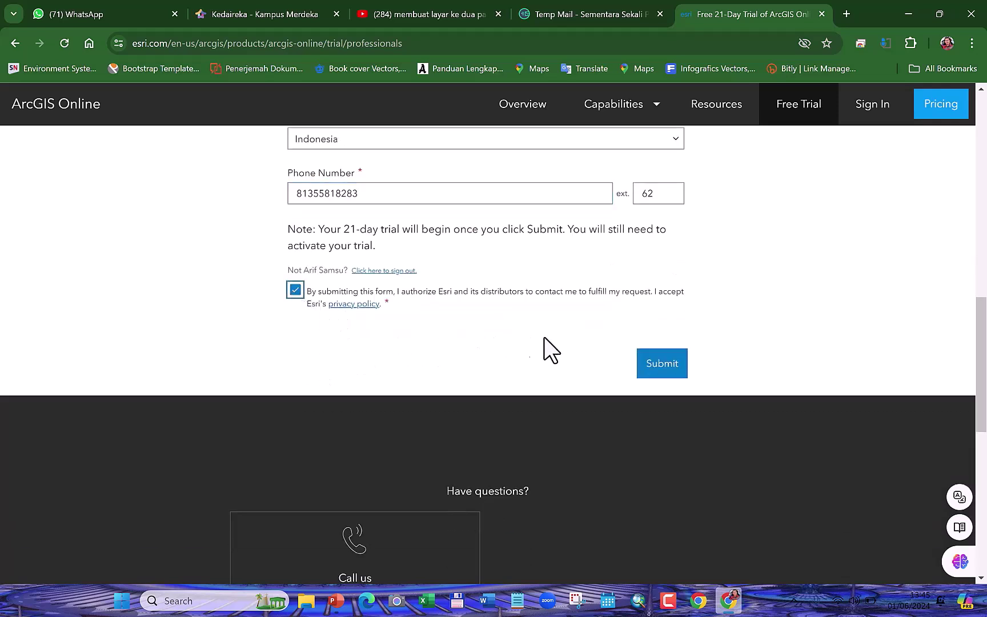
{"action": "left_click", "coordinate": [648, 362]}
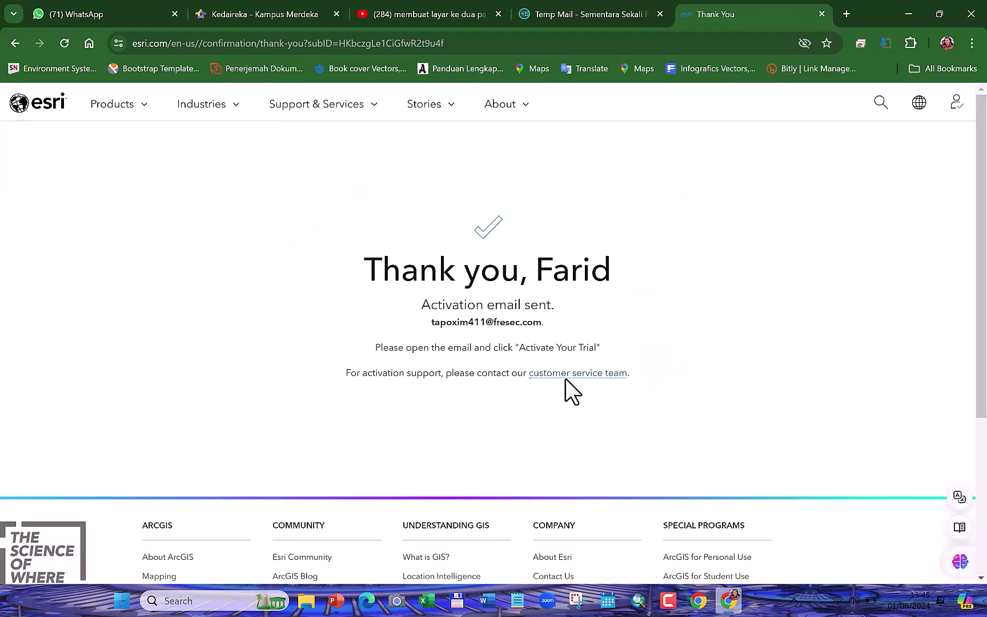
Open the 'Activate Your ArcGIS Online Trial' email in the Temp Mail inbox
{"action": "left_click", "coordinate": [581, 16]}
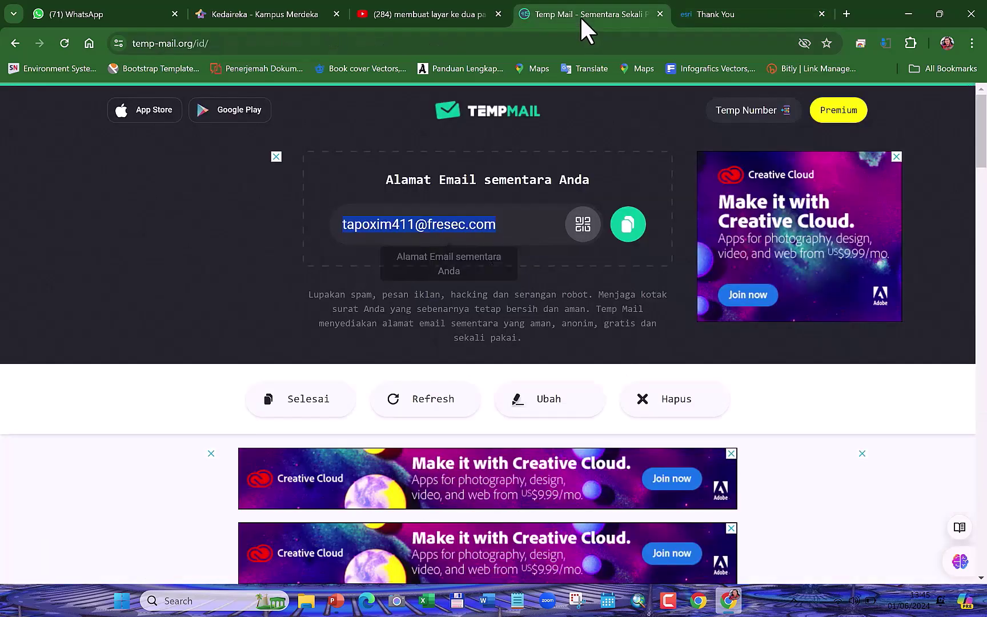
{"action": "scroll", "coordinate": [488, 287], "scroll_direction": "down", "scroll_amount": 5}
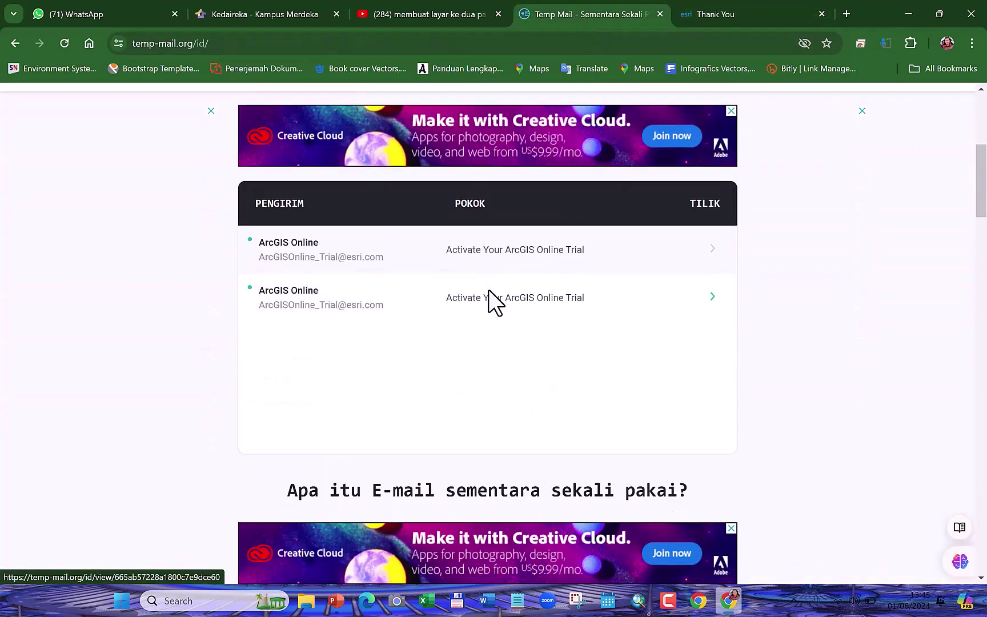
{"action": "scroll", "coordinate": [489, 290], "scroll_direction": "down", "scroll_amount": 1}
{"action": "left_click", "coordinate": [302, 189]}
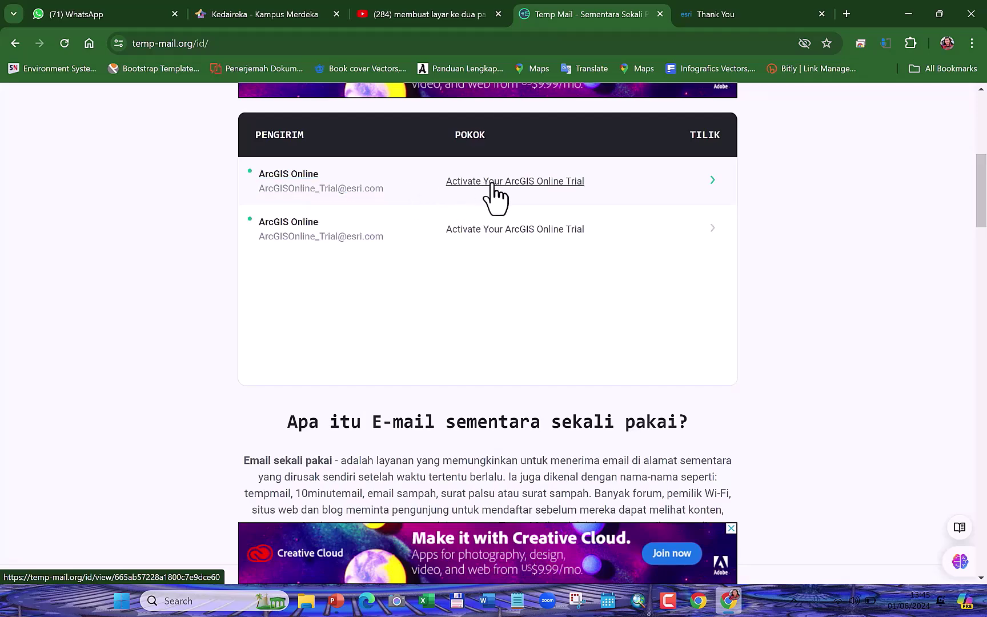
{"action": "left_click", "coordinate": [492, 252]}
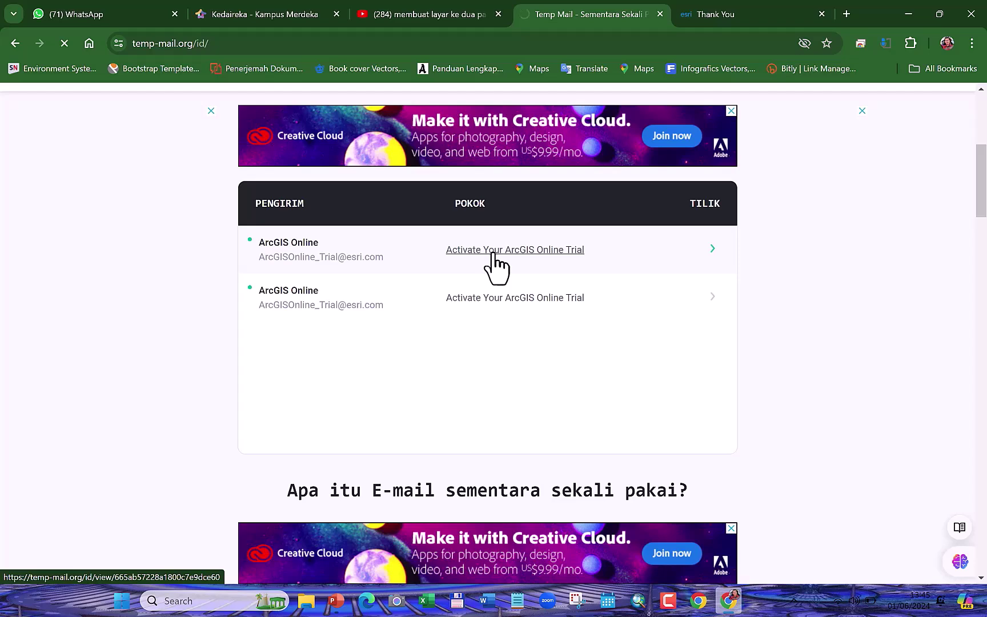
Follow the email's 'Activate Your Trial' link to the activation page
{"action": "scroll", "coordinate": [495, 266], "scroll_direction": "down", "scroll_amount": 2}
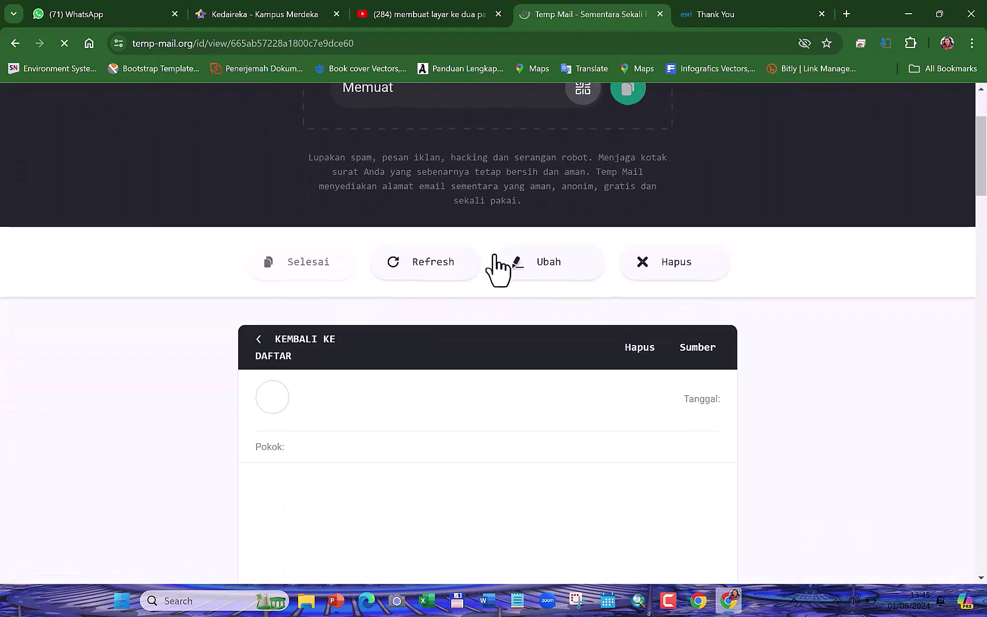
{"action": "scroll", "coordinate": [495, 258], "scroll_direction": "down", "scroll_amount": 2}
{"action": "scroll", "coordinate": [496, 261], "scroll_direction": "down", "scroll_amount": 2}
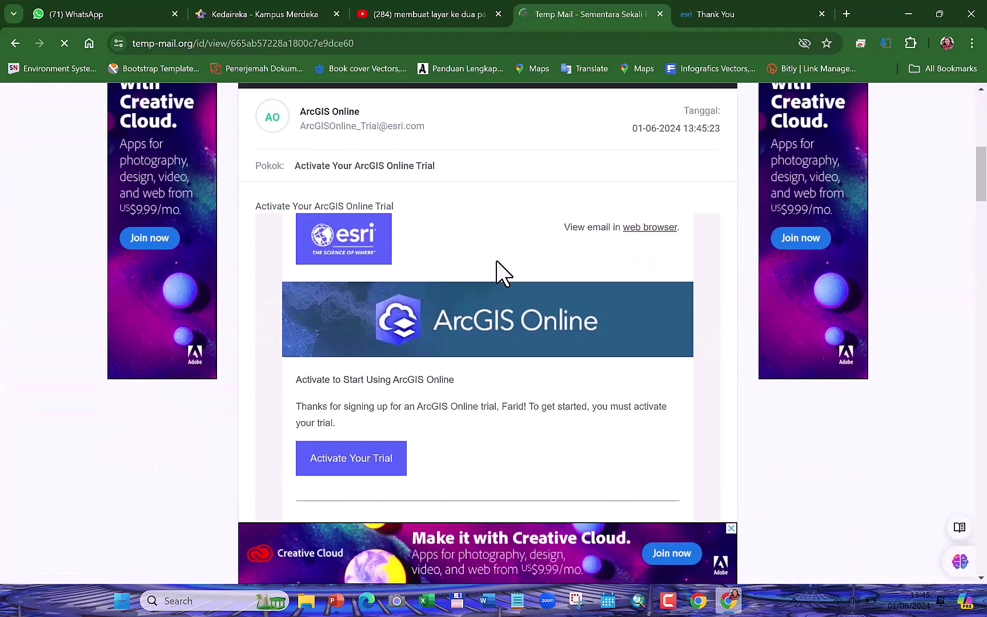
{"action": "scroll", "coordinate": [497, 261], "scroll_direction": "down", "scroll_amount": 1}
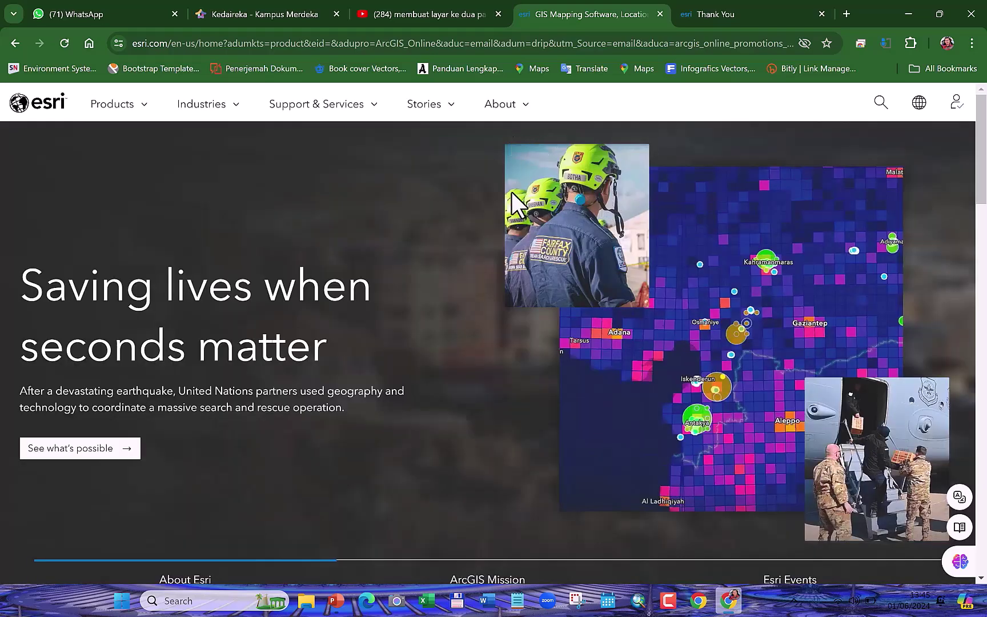
{"action": "scroll", "coordinate": [520, 211], "scroll_direction": "down", "scroll_amount": 3}
{"action": "scroll", "coordinate": [520, 209], "scroll_direction": "up", "scroll_amount": 3}
{"action": "left_click", "coordinate": [15, 43]}
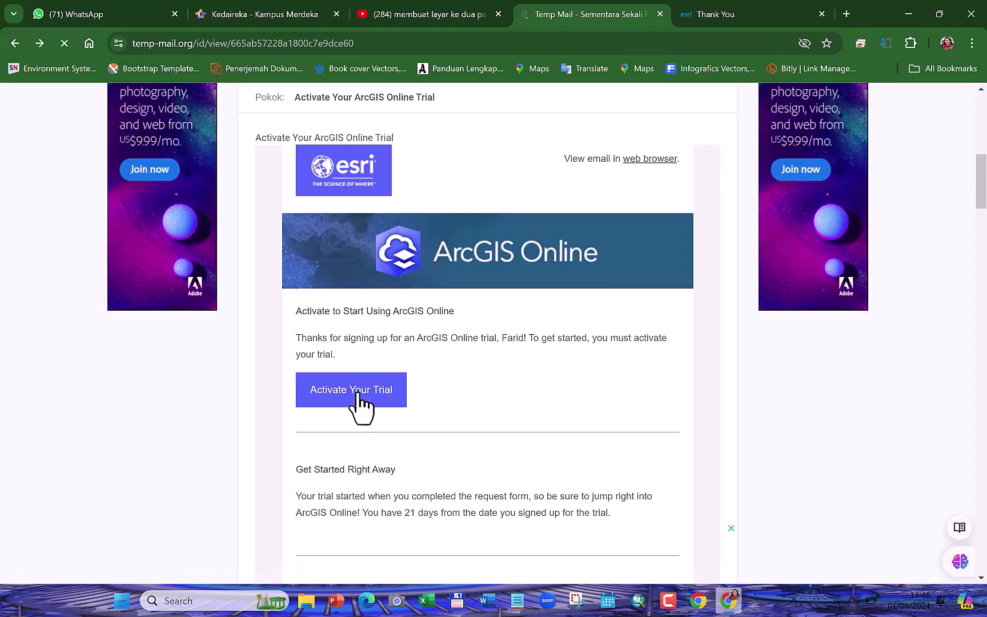
{"action": "left_click", "coordinate": [355, 393]}
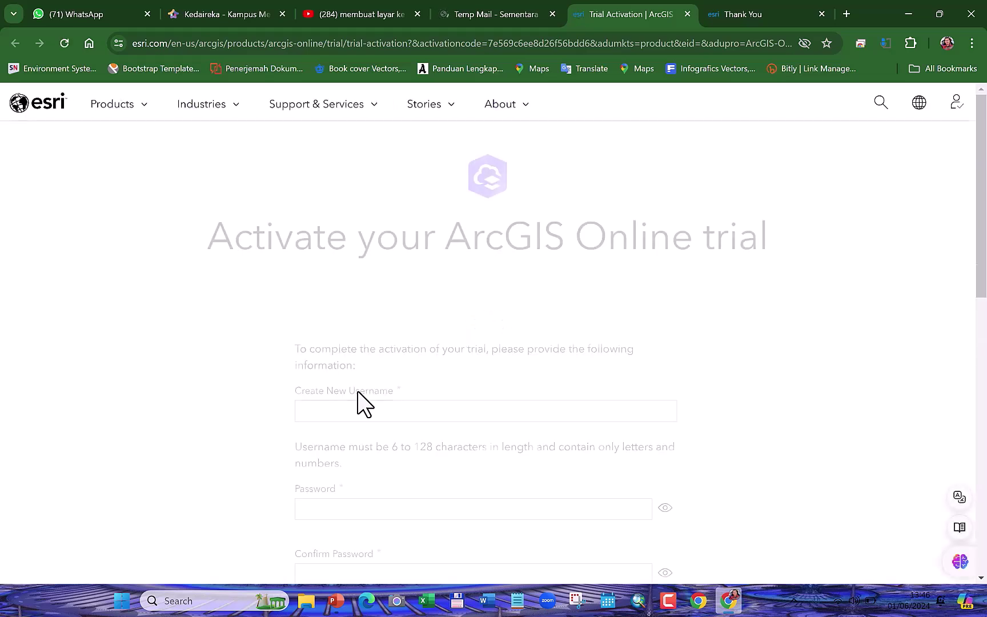
Enter a new username ending in an underscore in Create New Username
{"action": "scroll", "coordinate": [460, 355], "scroll_direction": "down", "scroll_amount": 2}
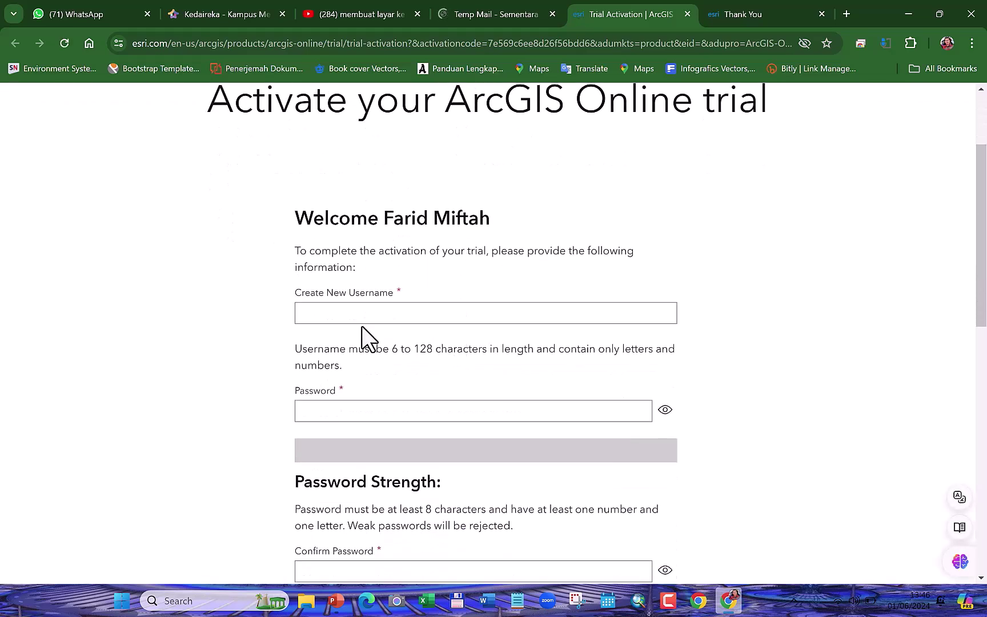
{"action": "left_click", "coordinate": [338, 315]}
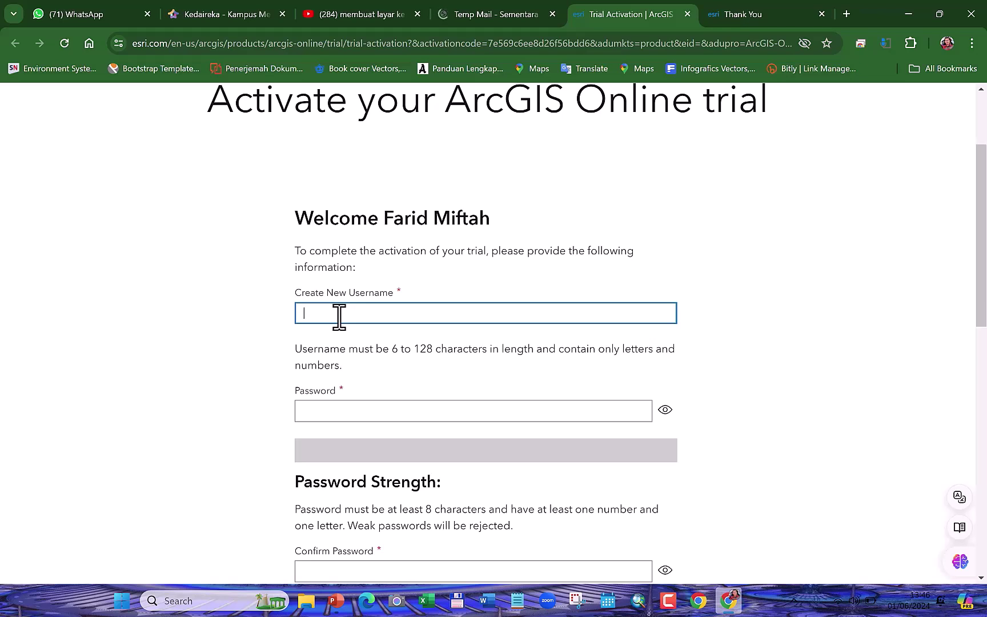
{"action": "left_click", "coordinate": [334, 410]}
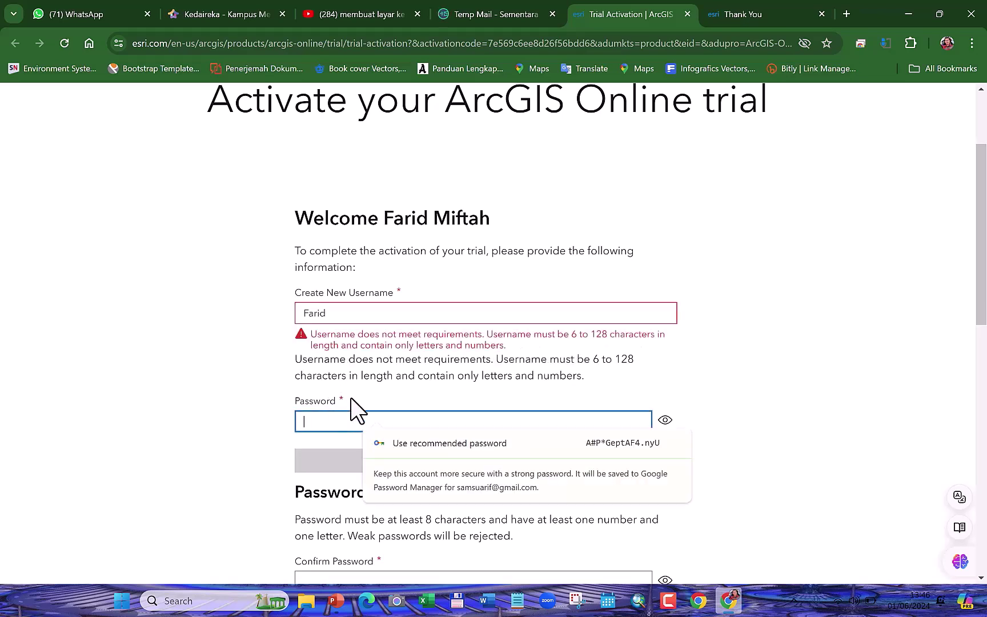
{"action": "left_click", "coordinate": [334, 315]}
{"action": "double_click", "coordinate": [336, 314]}
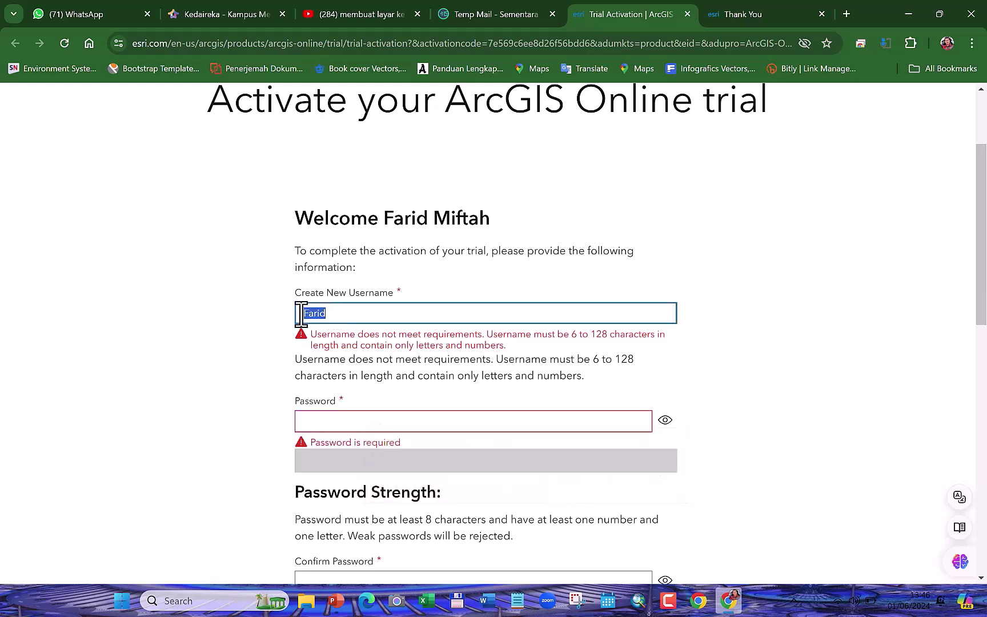
{"action": "left_click", "coordinate": [339, 313]}
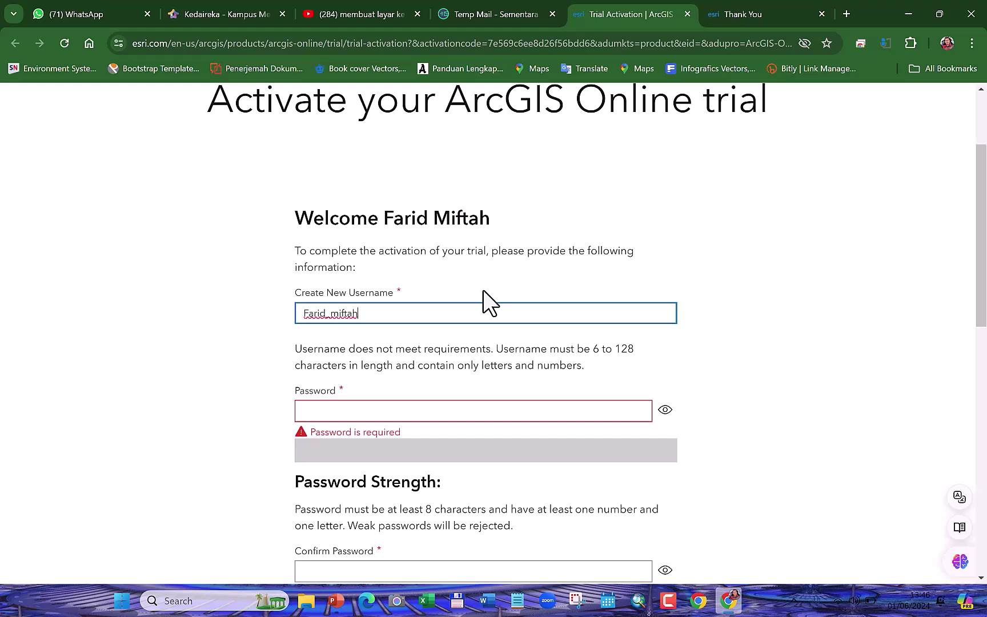
Copy the username into Notepad, replacing the old number in the note
{"action": "left_click_drag", "start_coordinate": [362, 313], "coordinate": [298, 313]}
{"action": "key", "text": "ctrl+c"}
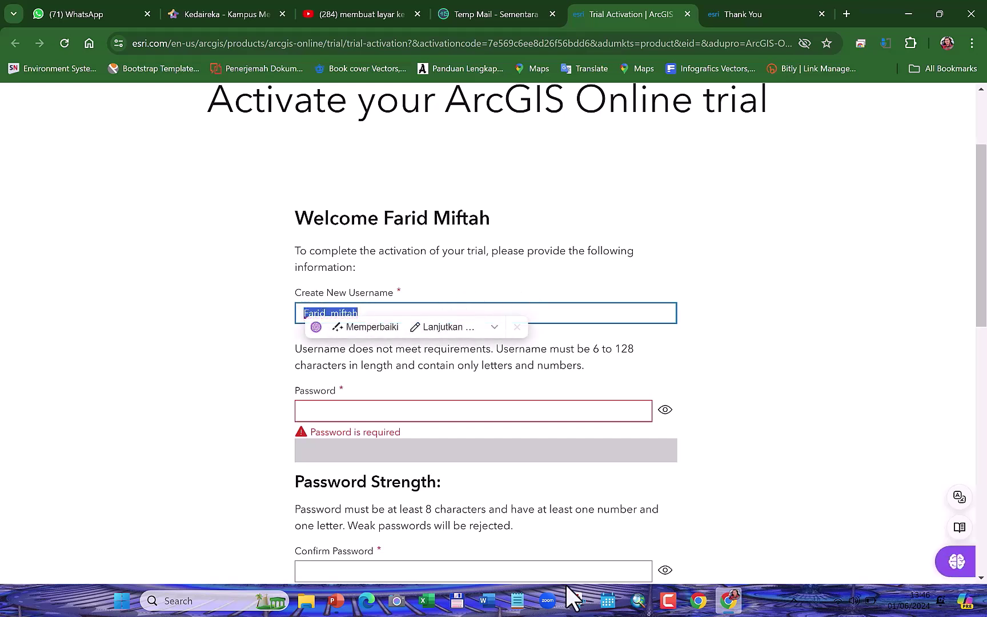
{"action": "left_click", "coordinate": [517, 599]}
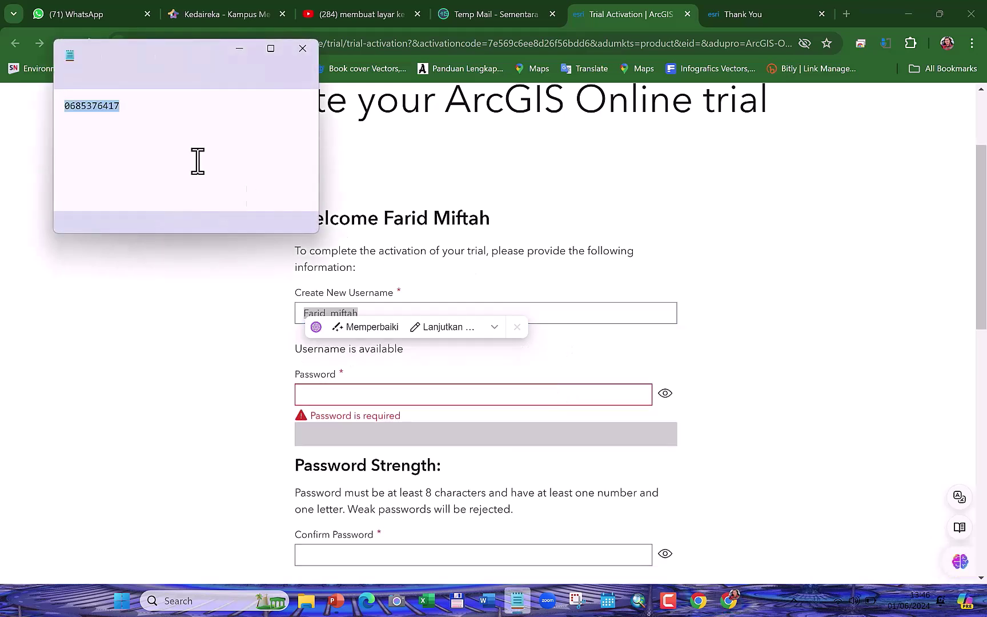
{"action": "left_click", "coordinate": [149, 113]}
{"action": "left_click_drag", "start_coordinate": [134, 108], "coordinate": [54, 110]}
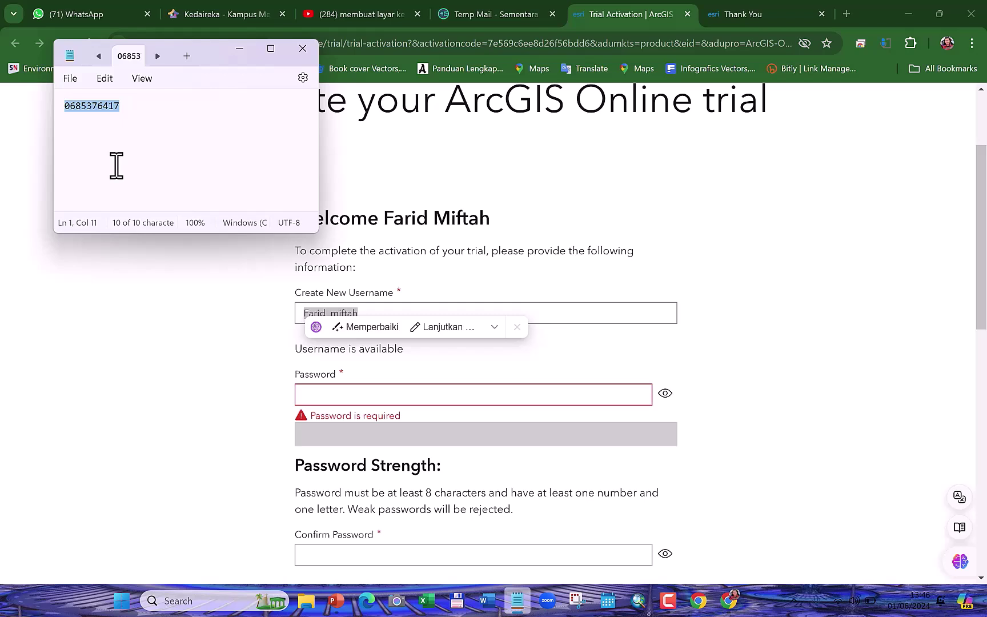
{"action": "key", "text": "ctrl+v"}
Enter a password rated Good in the Password field, shown in plain text
{"action": "left_click", "coordinate": [460, 395]}
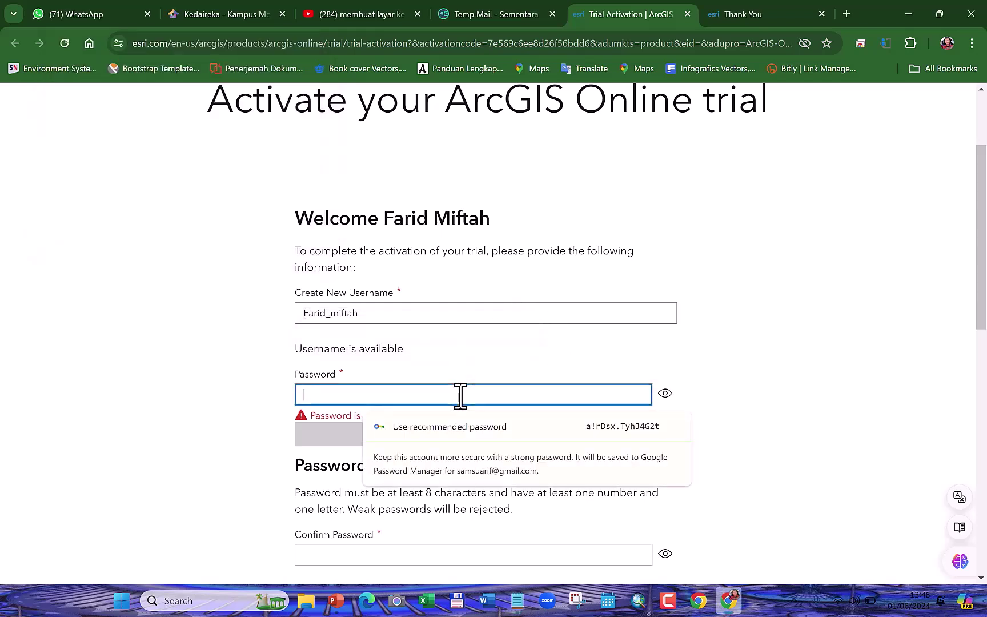
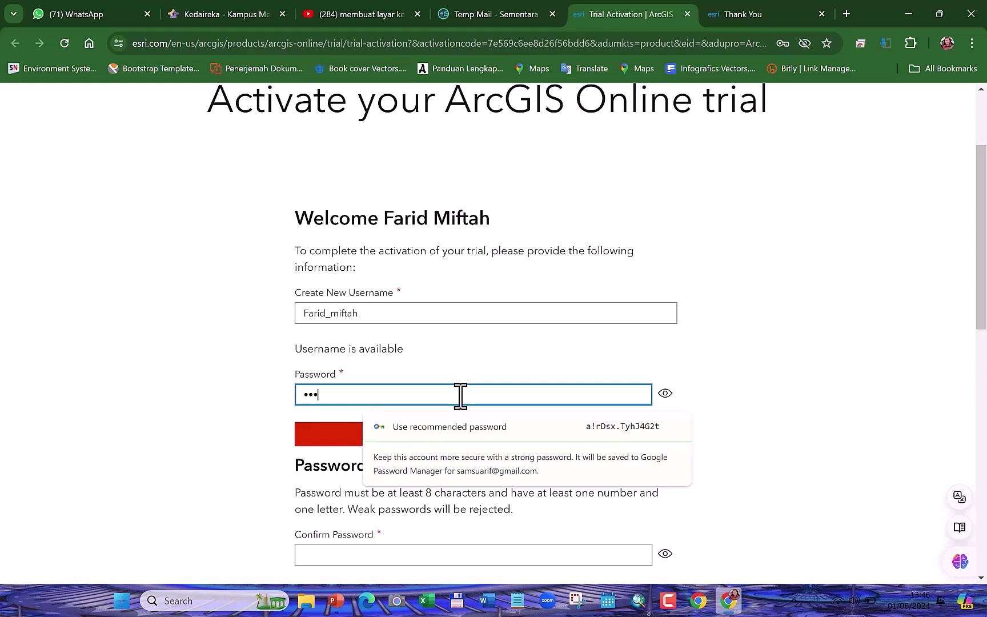
{"action": "left_click", "coordinate": [665, 393]}
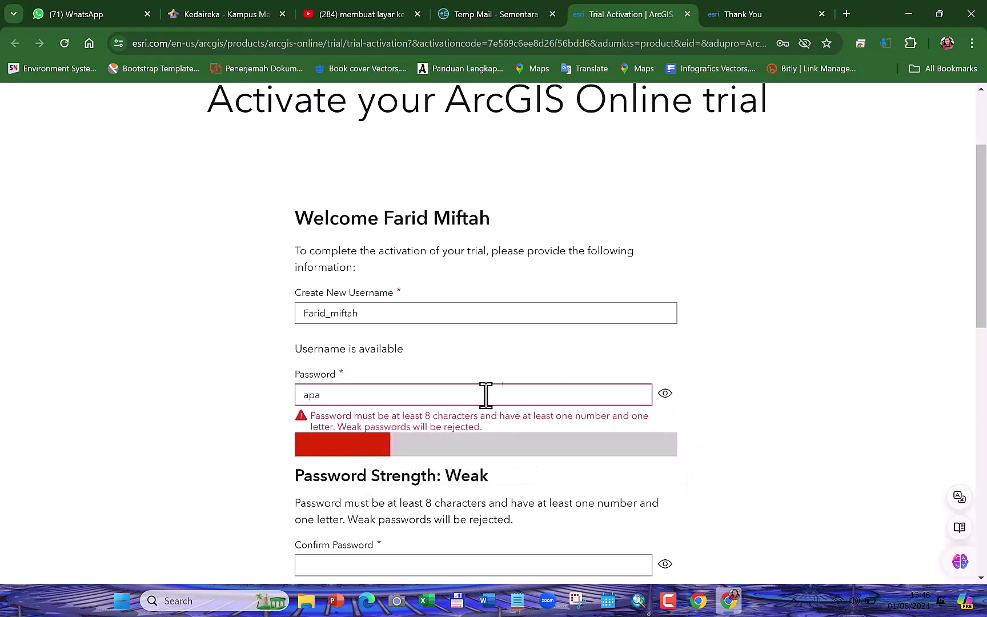
{"action": "left_click", "coordinate": [408, 400]}
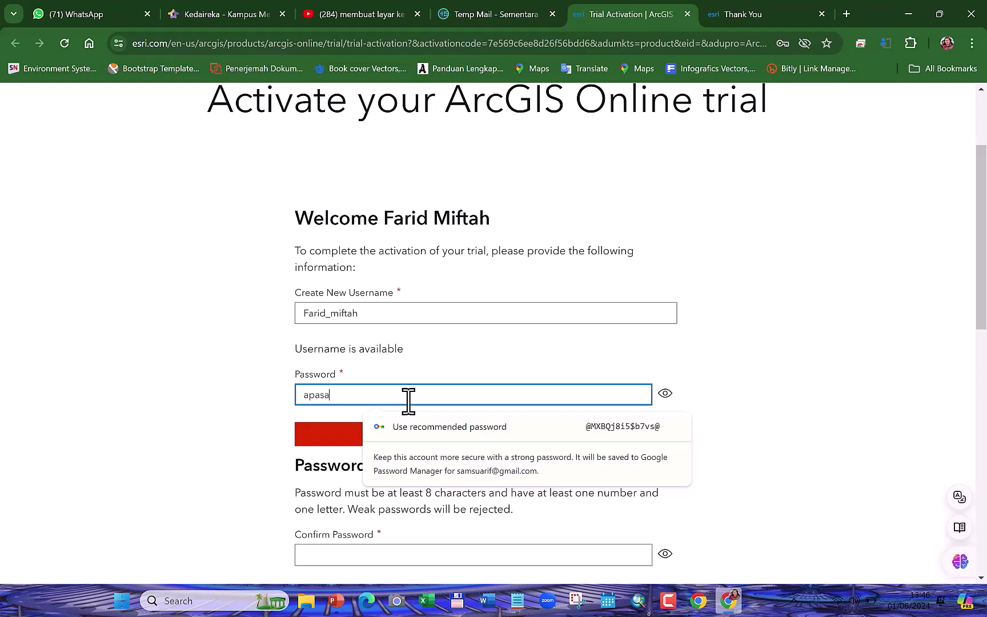
Save the password in Notepad below the username, then go to Confirm Password
{"action": "left_click_drag", "start_coordinate": [408, 402], "coordinate": [298, 397]}
{"action": "key", "text": "ctrl+c"}
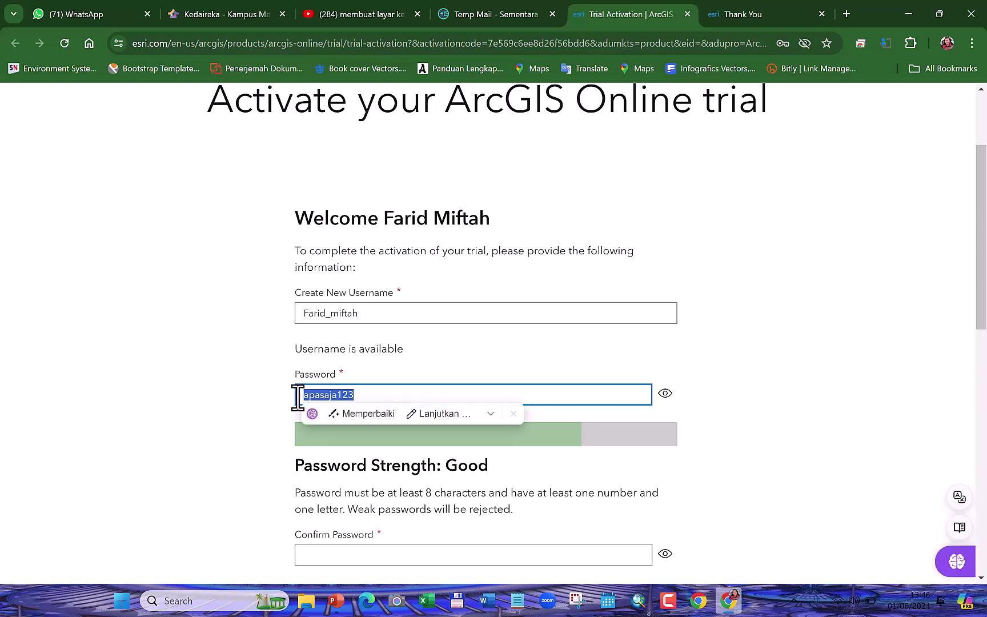
{"action": "left_click", "coordinate": [517, 599]}
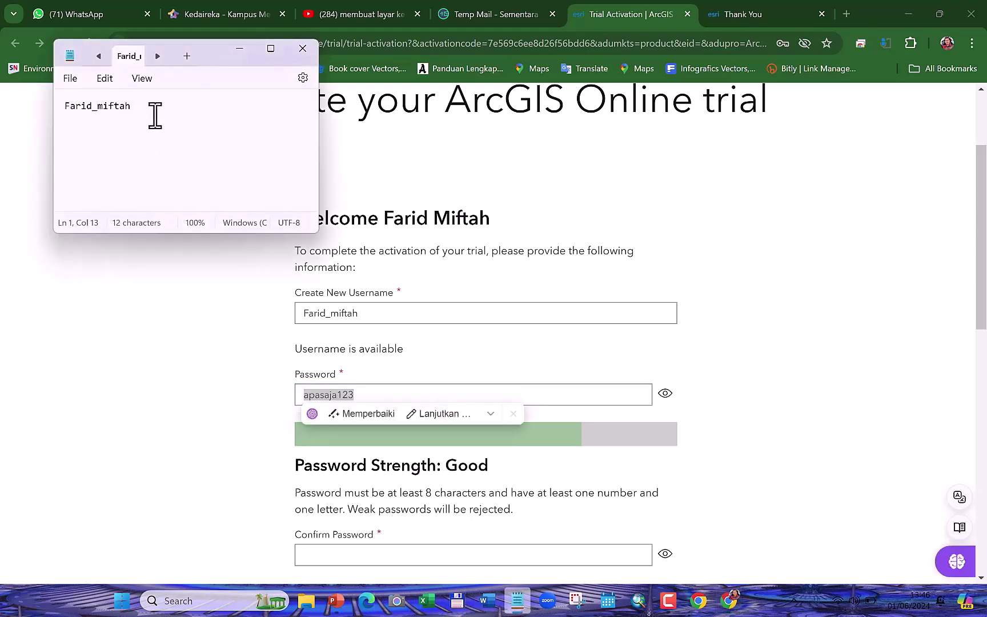
{"action": "key", "text": "Return"}
{"action": "key", "text": "ctrl+v"}
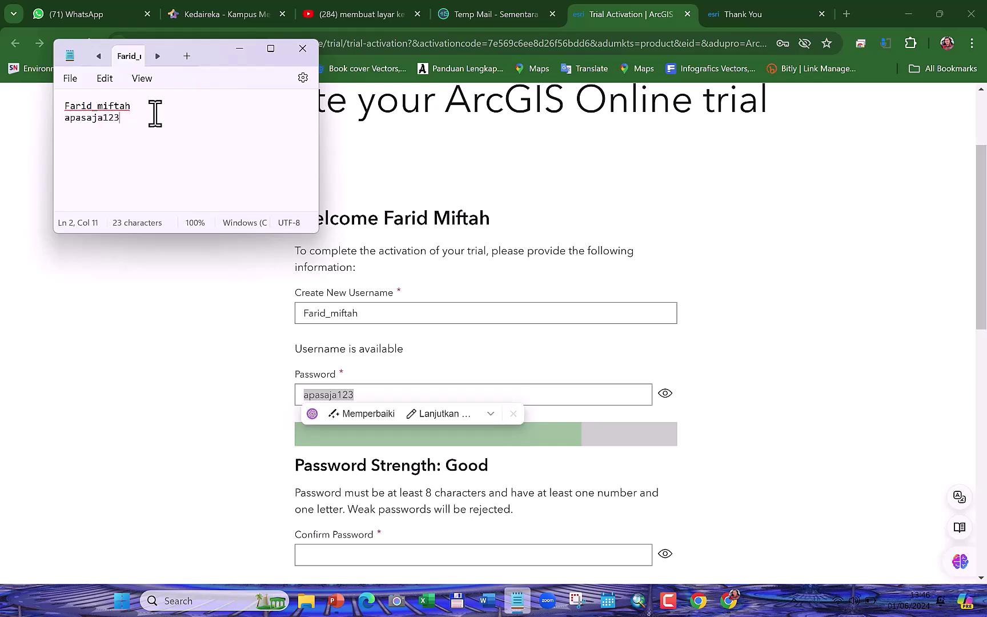
{"action": "left_click", "coordinate": [730, 418]}
{"action": "scroll", "coordinate": [455, 506], "scroll_direction": "down", "scroll_amount": 2}
{"action": "left_click", "coordinate": [351, 412]}
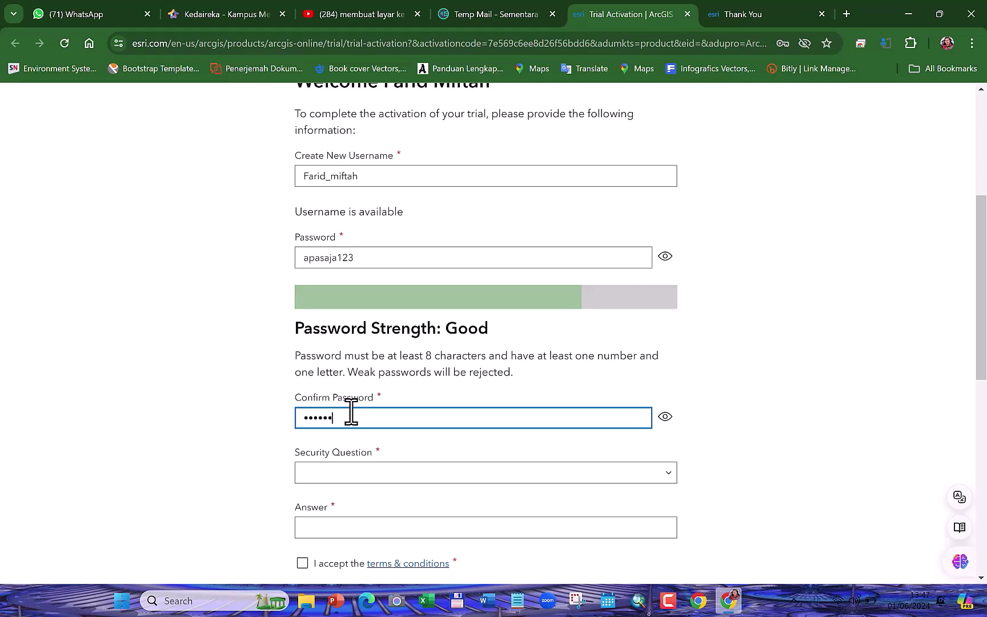
Choose 'The city you were born in' as the security question and enter the answer
{"action": "left_click", "coordinate": [663, 423]}
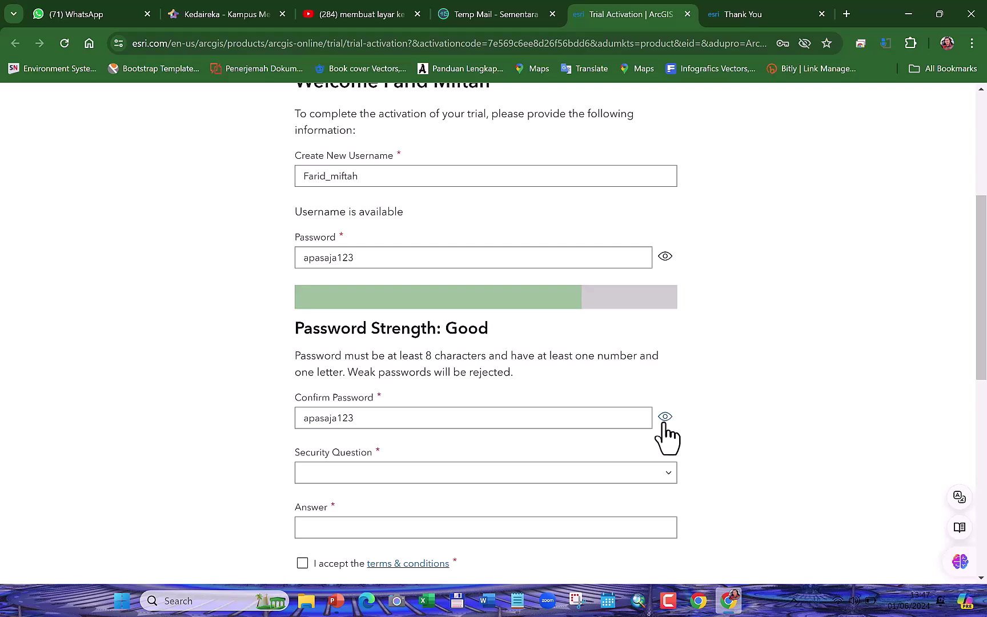
{"action": "left_click", "coordinate": [664, 424]}
{"action": "left_click", "coordinate": [417, 473]}
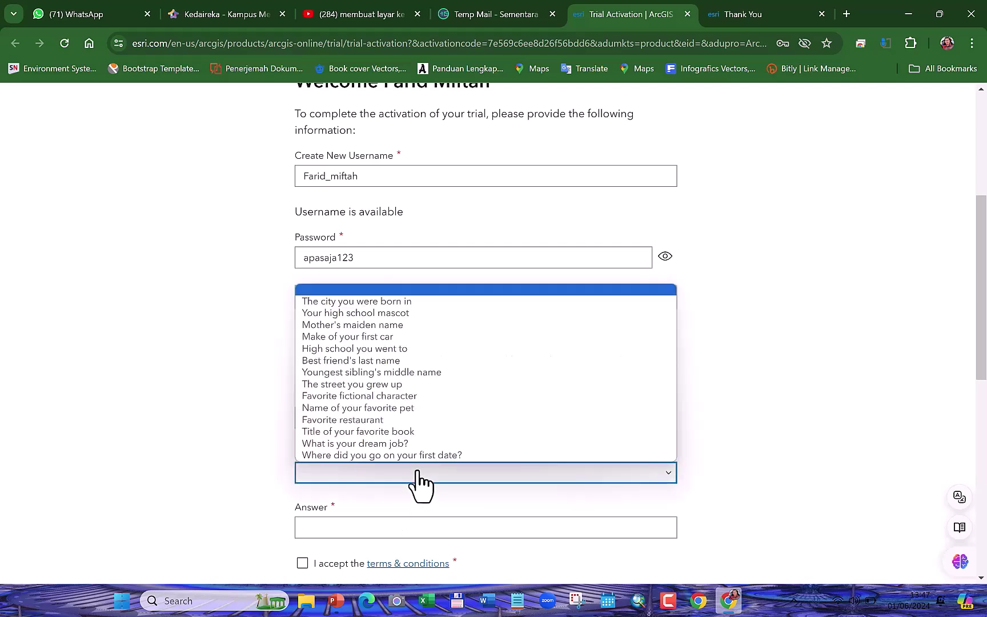
{"action": "left_click", "coordinate": [403, 303]}
{"action": "scroll", "coordinate": [463, 425], "scroll_direction": "down", "scroll_amount": 2}
{"action": "left_click", "coordinate": [350, 391]}
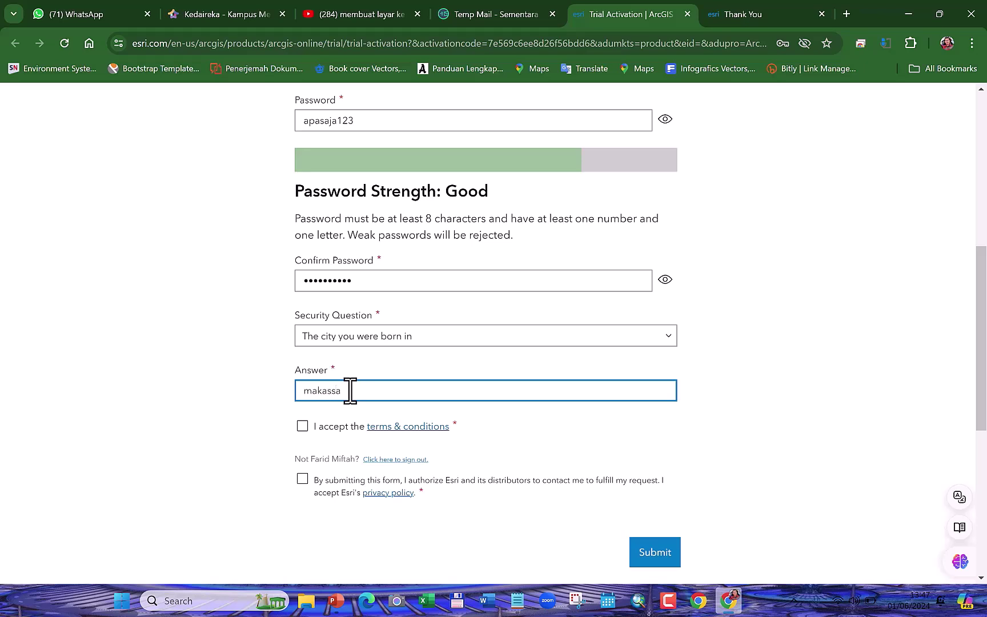
Accept the terms and privacy-policy checkboxes and submit the activation form
{"action": "left_click", "coordinate": [303, 430]}
{"action": "left_click", "coordinate": [302, 480]}
{"action": "scroll", "coordinate": [637, 419], "scroll_direction": "down", "scroll_amount": 2}
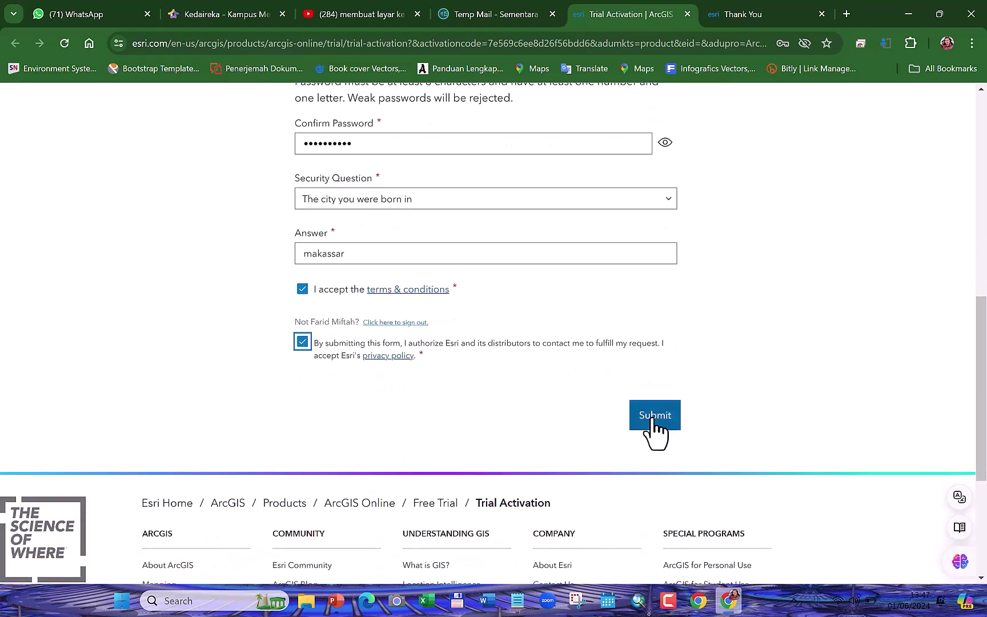
{"action": "left_click", "coordinate": [653, 420]}
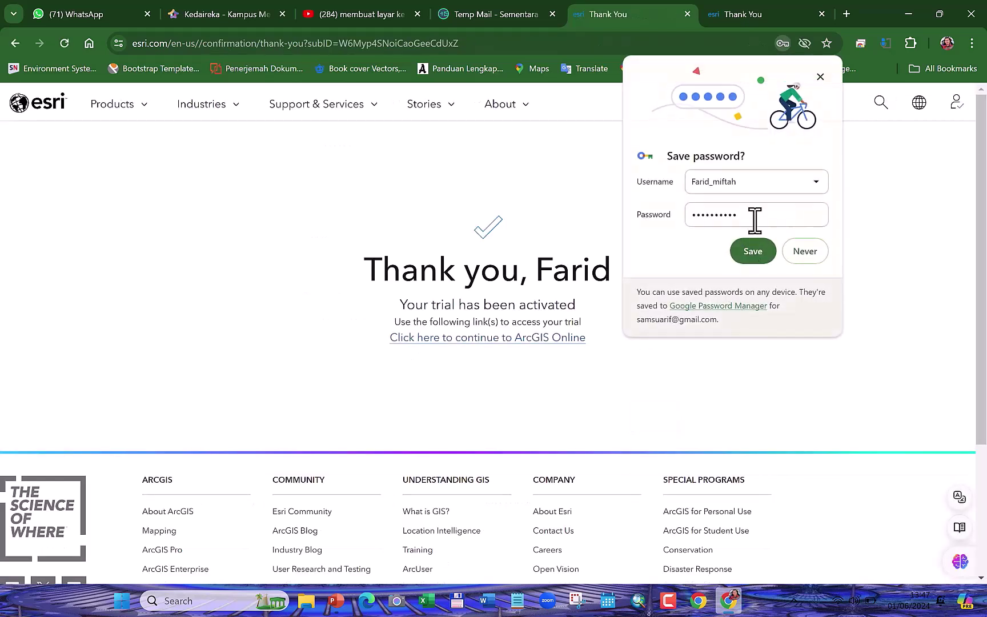
Dismiss Chrome's save-password prompt and open the account menu on the Kantorku overview
{"action": "left_click", "coordinate": [820, 76]}
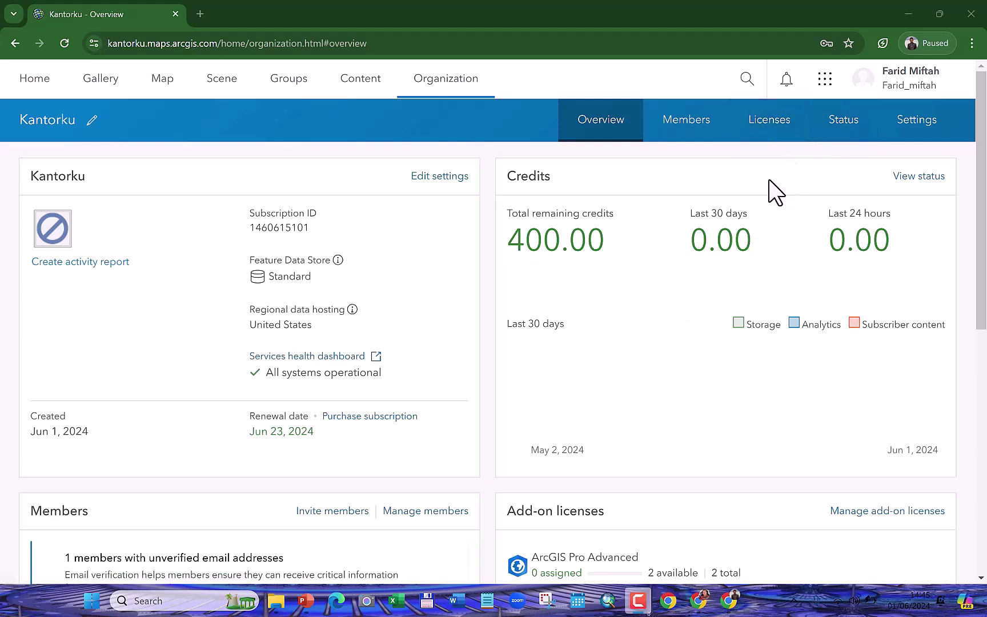
{"action": "left_click", "coordinate": [912, 86]}
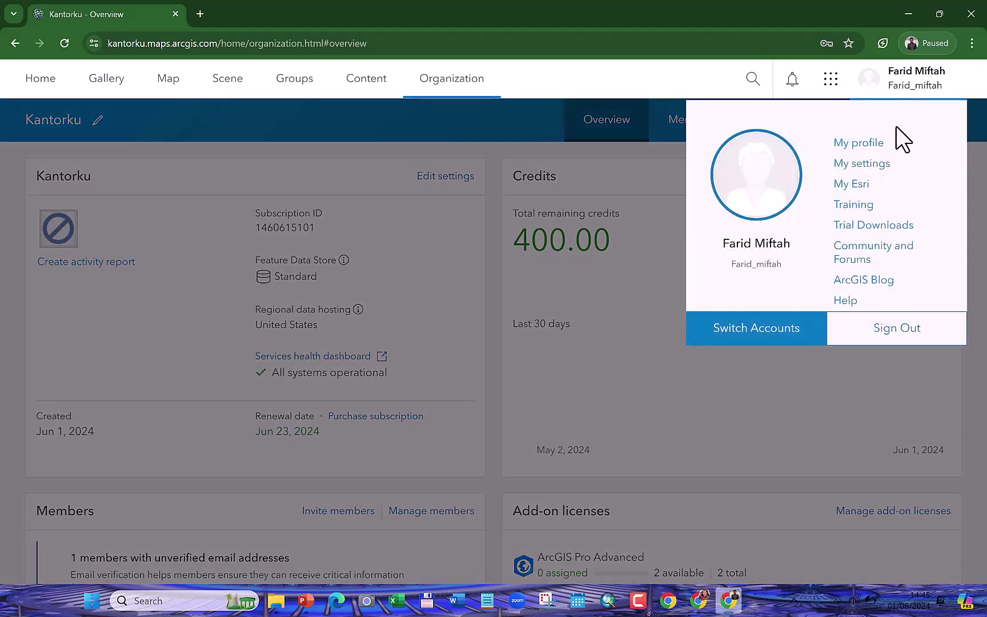
Accept all cookies on the Learn ArcGIS free trial downloads page, then close that tab
{"action": "left_click", "coordinate": [874, 225]}
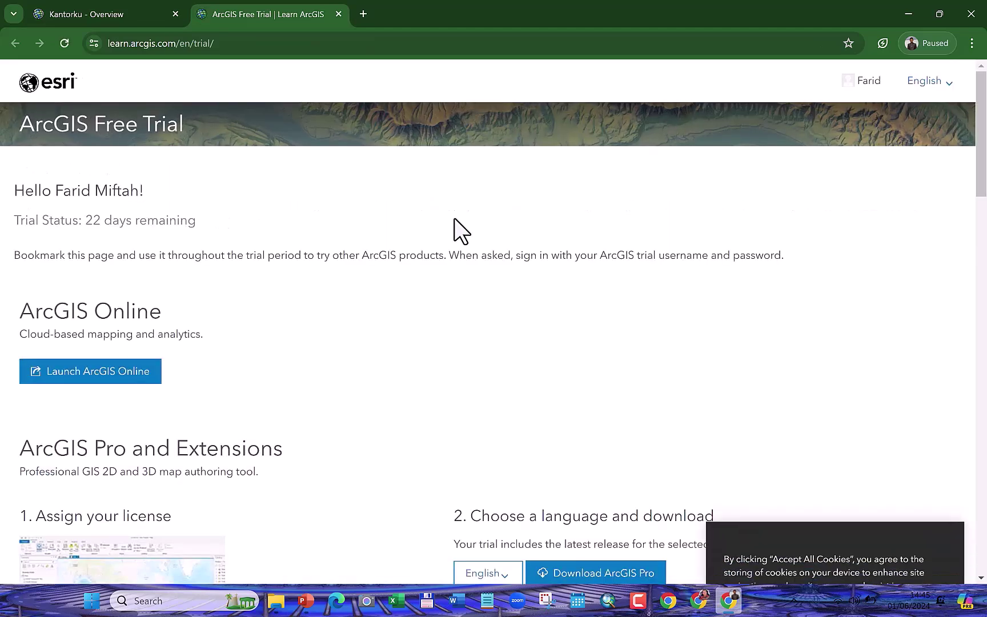
{"action": "scroll", "coordinate": [454, 218], "scroll_direction": "down", "scroll_amount": 2}
{"action": "scroll", "coordinate": [456, 225], "scroll_direction": "down", "scroll_amount": 2}
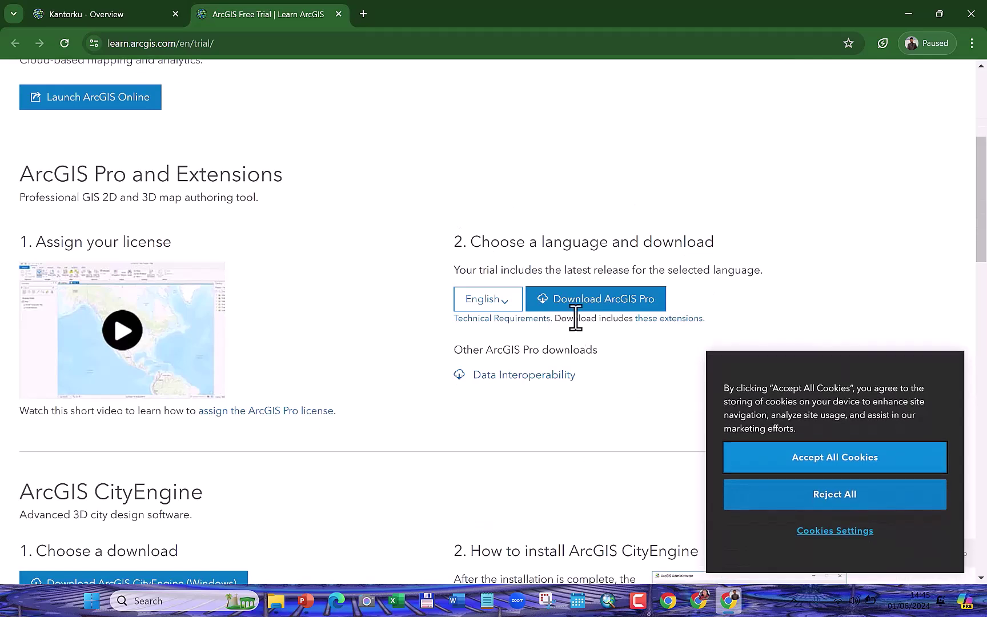
{"action": "left_click", "coordinate": [815, 466]}
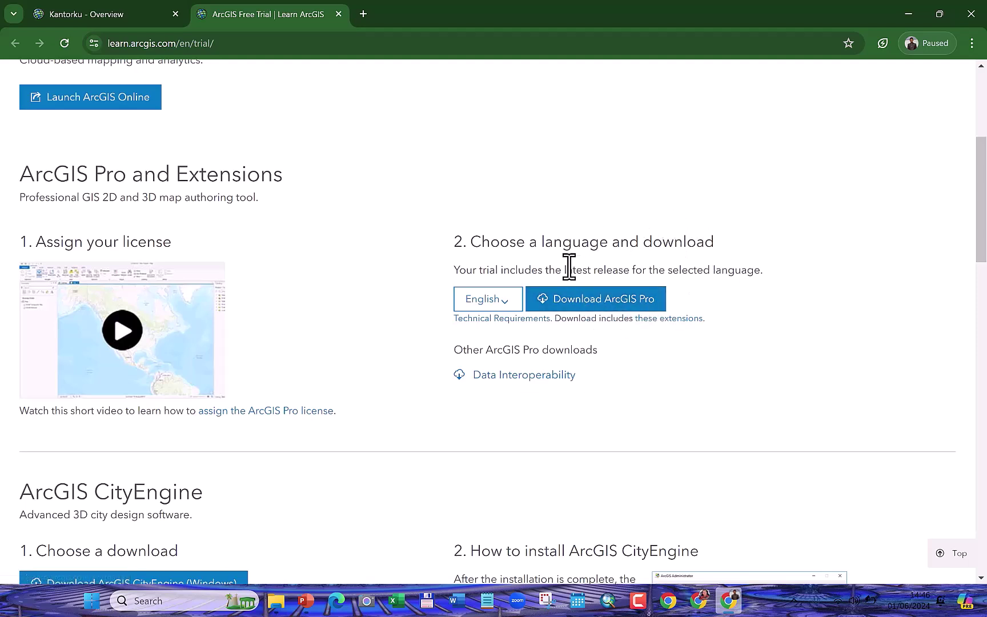
{"action": "left_click", "coordinate": [338, 14]}
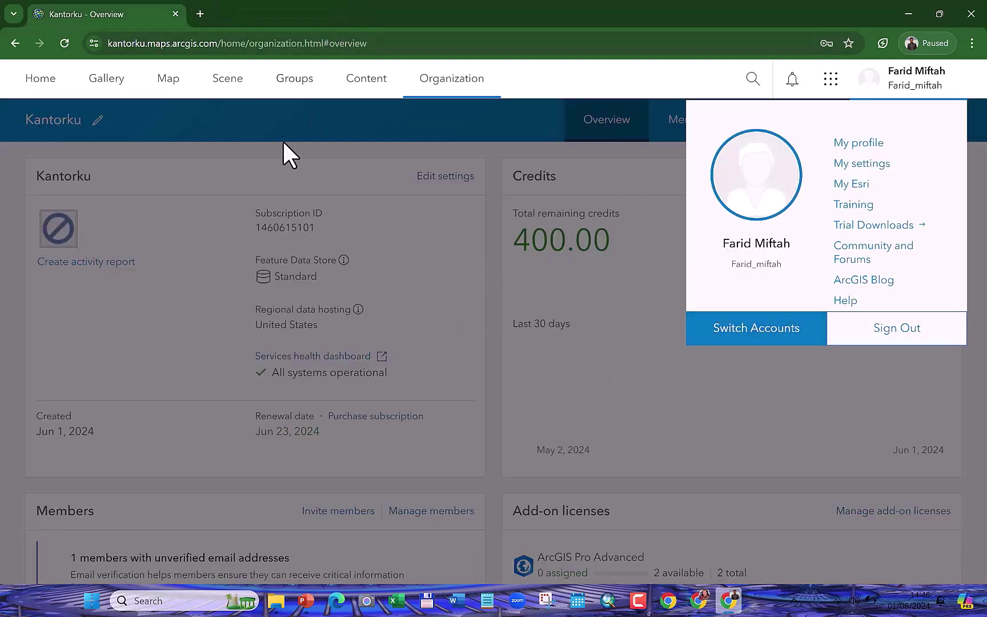
Check the Add-on licenses list: ArcGIS Pro Advanced shows 0 assigned of 2
{"action": "left_click", "coordinate": [271, 121]}
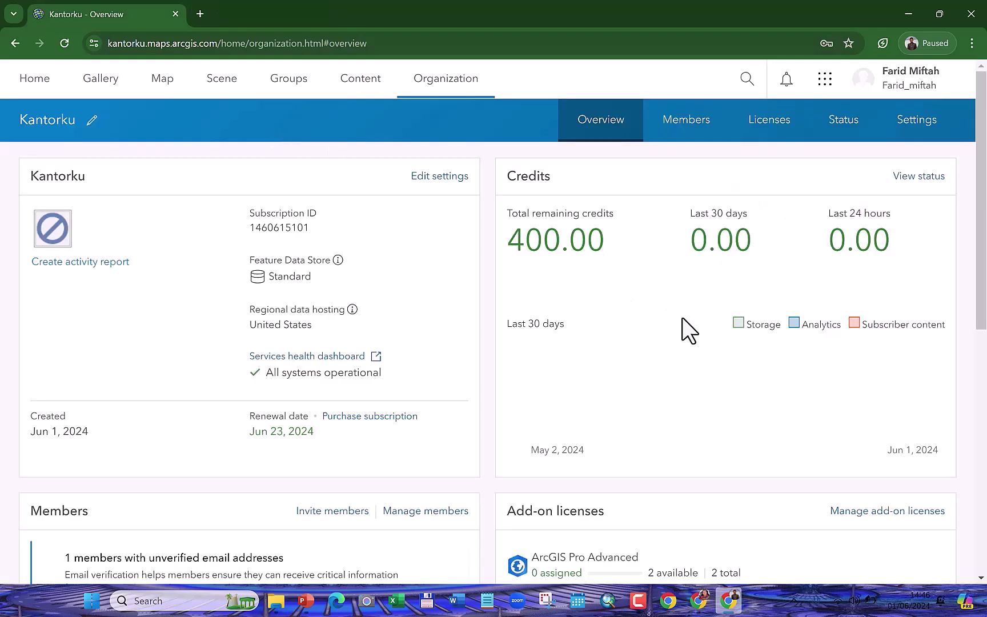
{"action": "scroll", "coordinate": [682, 317], "scroll_direction": "down", "scroll_amount": 5}
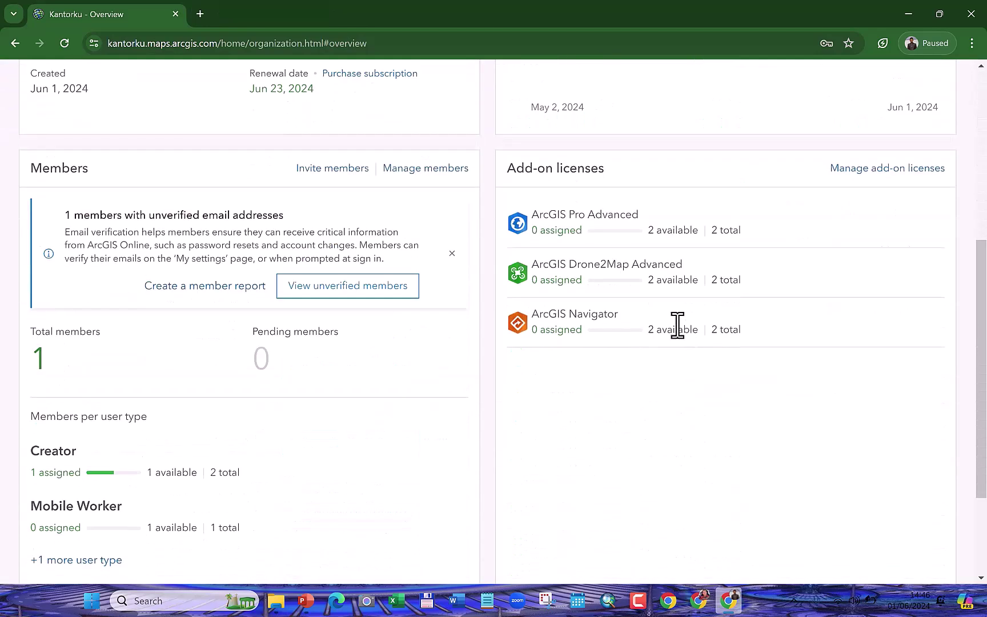
{"action": "scroll", "coordinate": [677, 326], "scroll_direction": "up", "scroll_amount": 5}
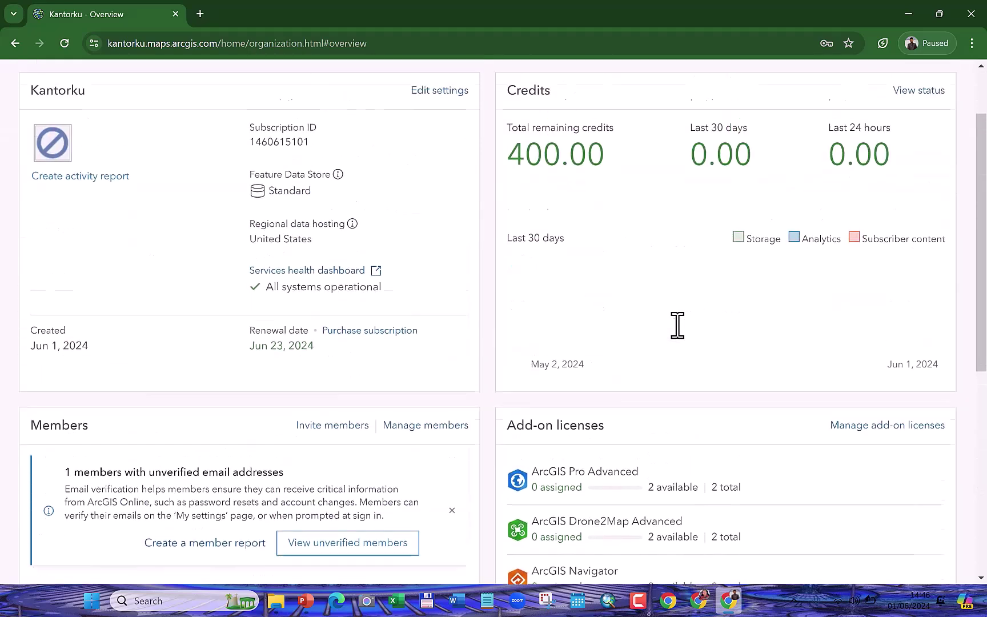
{"action": "scroll", "coordinate": [676, 324], "scroll_direction": "down", "scroll_amount": 4}
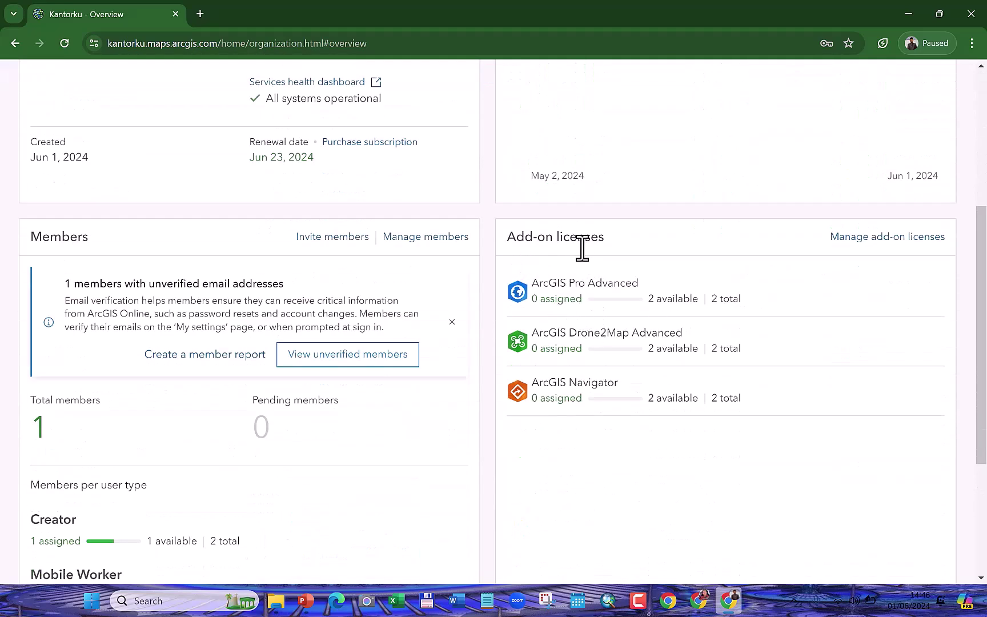
{"action": "left_click_drag", "start_coordinate": [531, 284], "coordinate": [639, 282]}
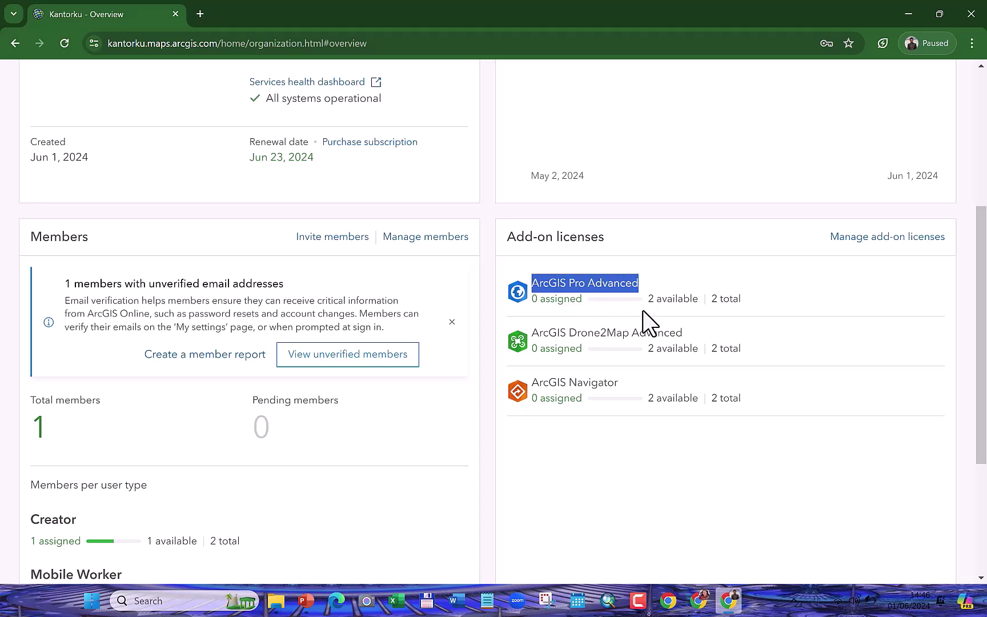
{"action": "left_click", "coordinate": [626, 306]}
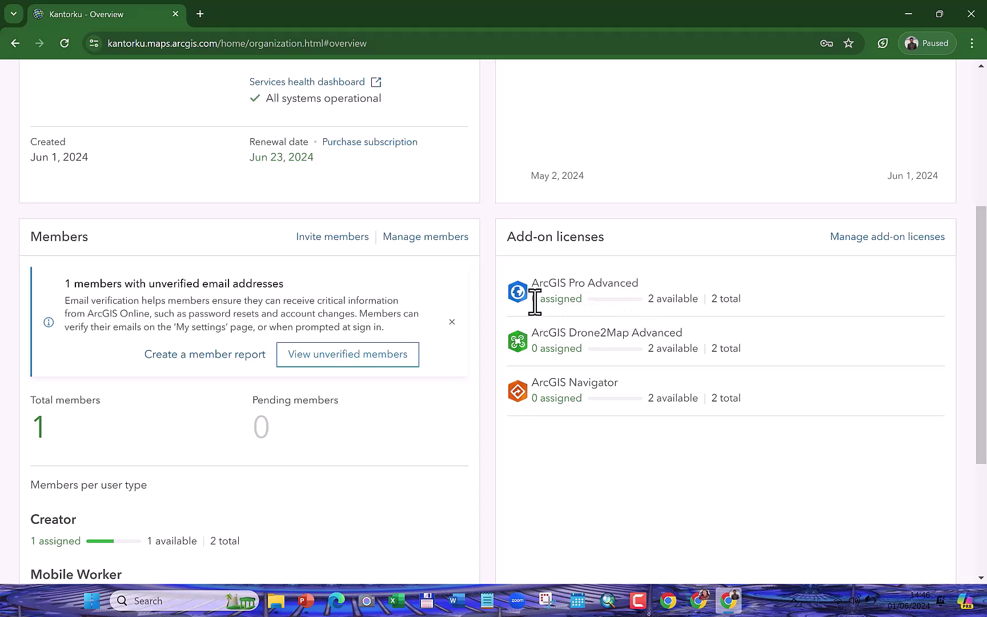
{"action": "left_click_drag", "start_coordinate": [538, 302], "coordinate": [535, 307]}
{"action": "scroll", "coordinate": [607, 302], "scroll_direction": "up", "scroll_amount": 5}
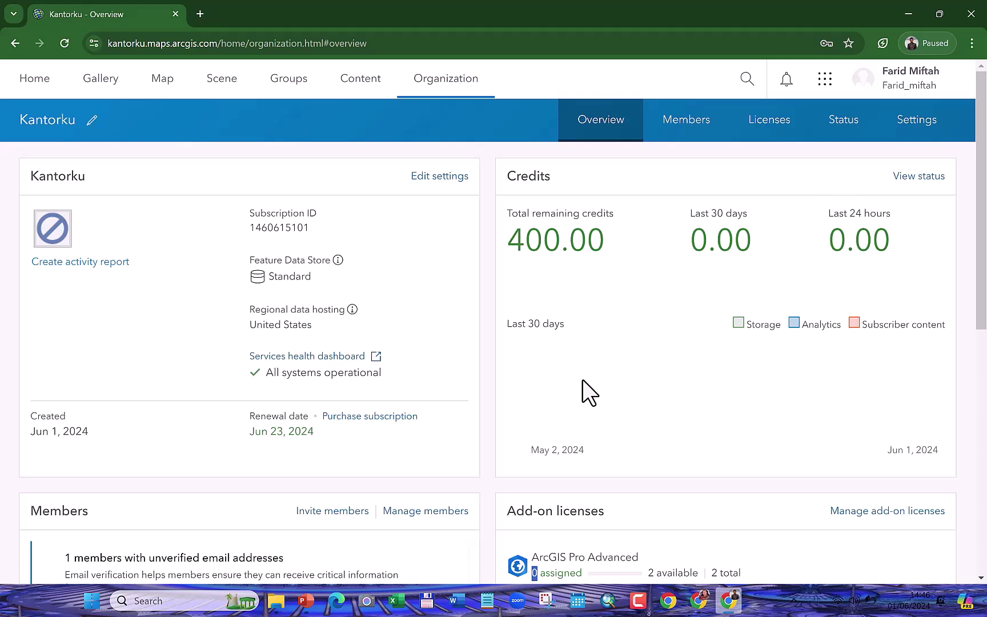
Open Manage for the ArcGIS Pro Advanced card on the organization's Licenses page
{"action": "left_click", "coordinate": [771, 134]}
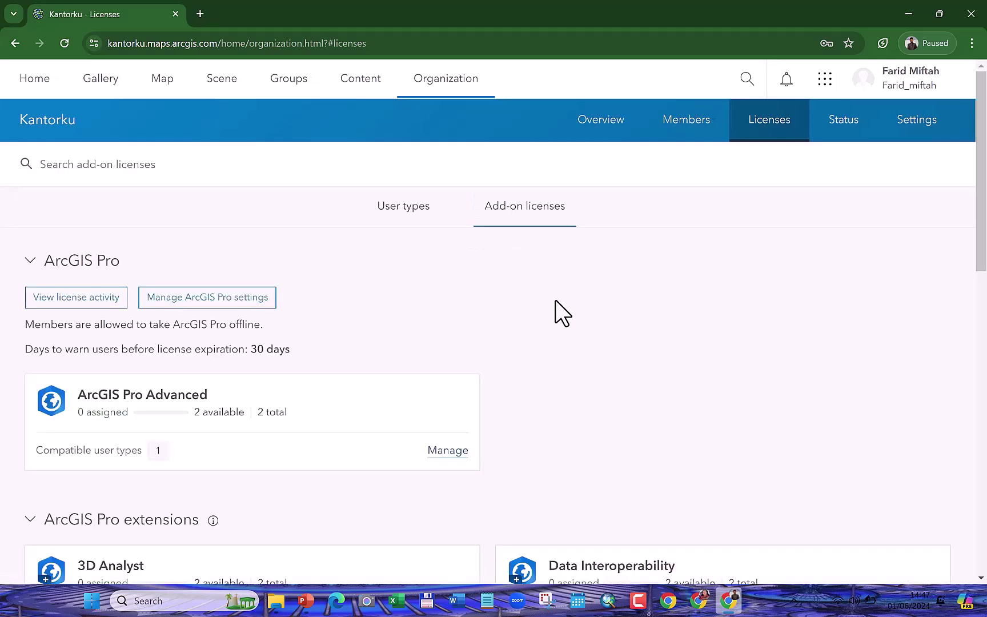
{"action": "scroll", "coordinate": [512, 311], "scroll_direction": "down", "scroll_amount": 3}
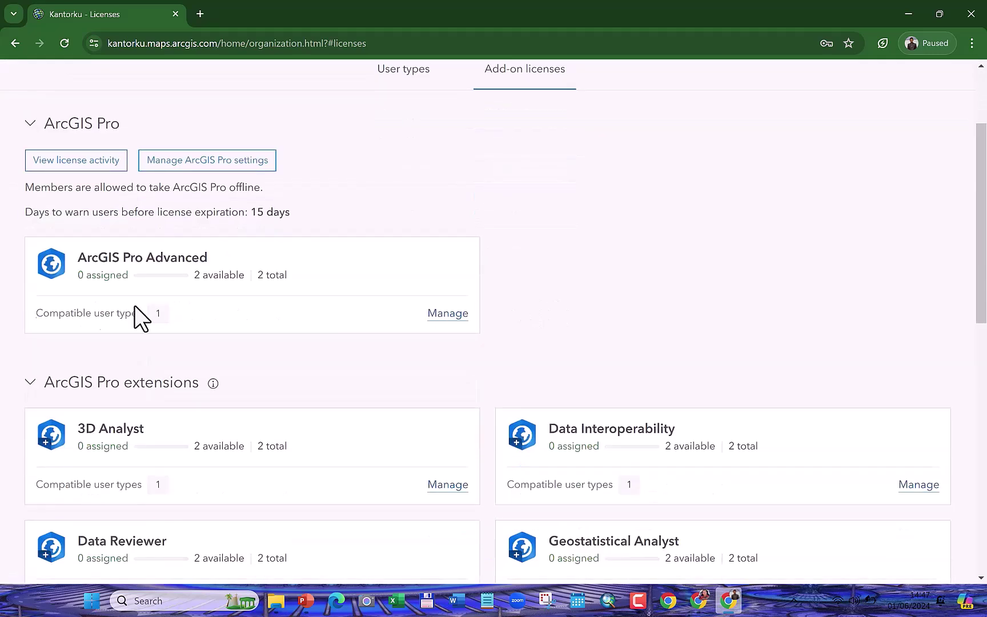
{"action": "left_click", "coordinate": [451, 318]}
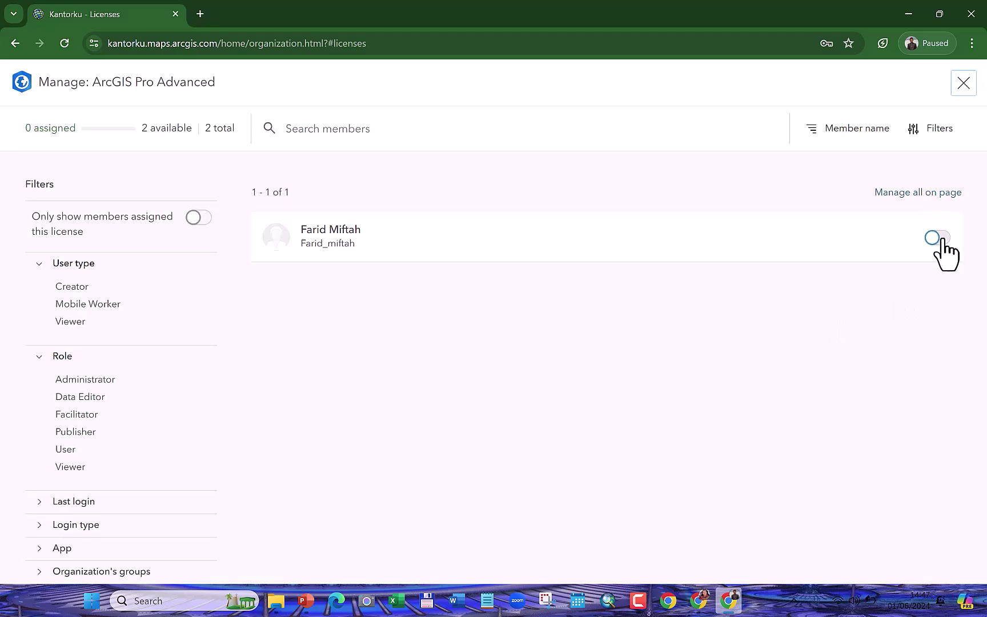
Turn on the ArcGIS Pro Advanced license for the member without emailing them
{"action": "left_click", "coordinate": [942, 239]}
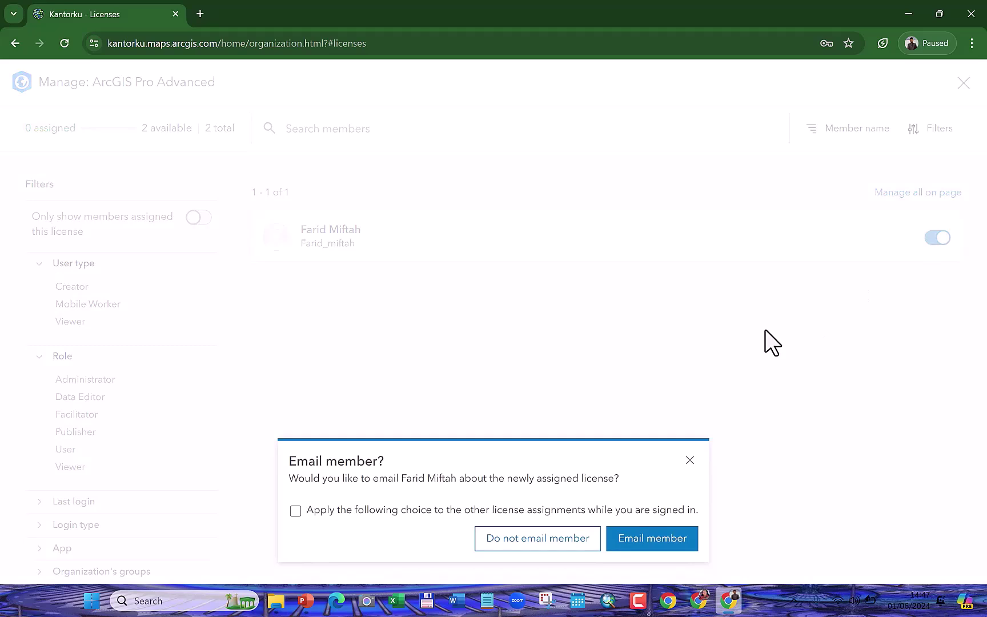
{"action": "left_click", "coordinate": [667, 538]}
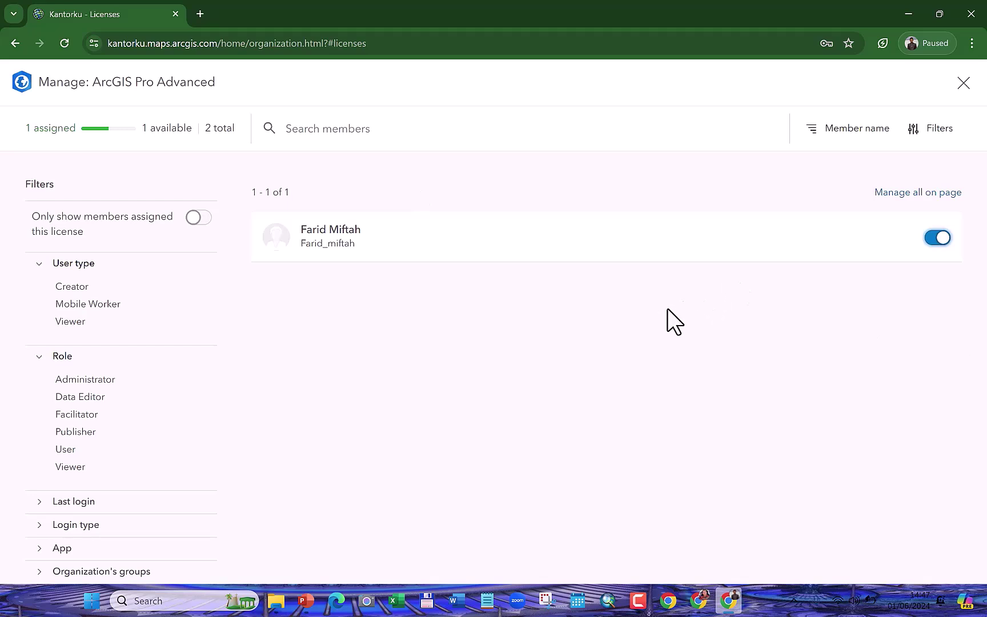
Open j:\Tutorial ArcGis Pro\ArcGis Pro in maximized Total Commander, sorted by date with sizes shown
{"action": "left_click", "coordinate": [428, 601]}
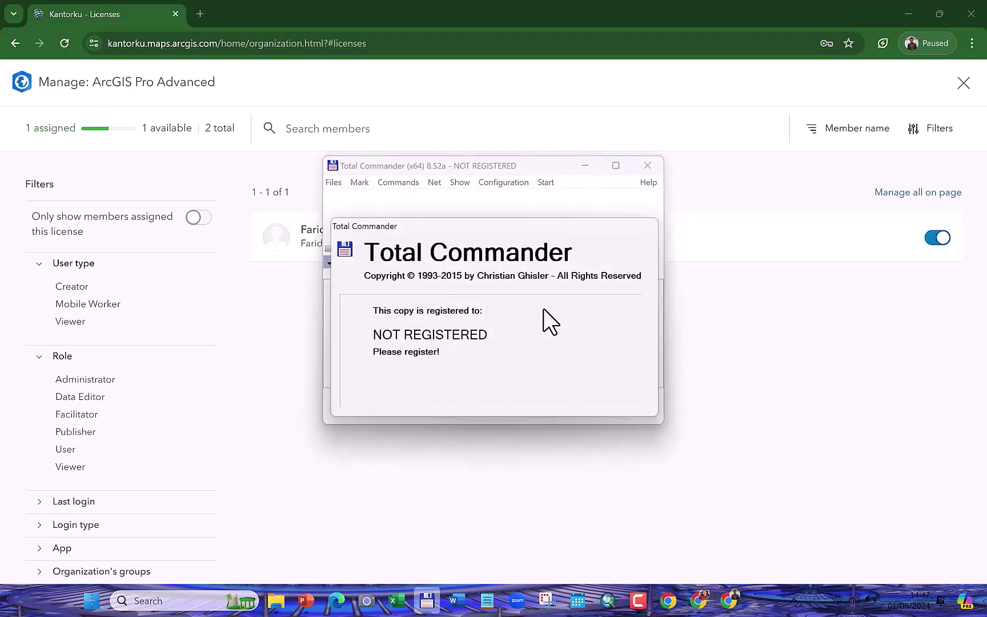
{"action": "left_click", "coordinate": [425, 402]}
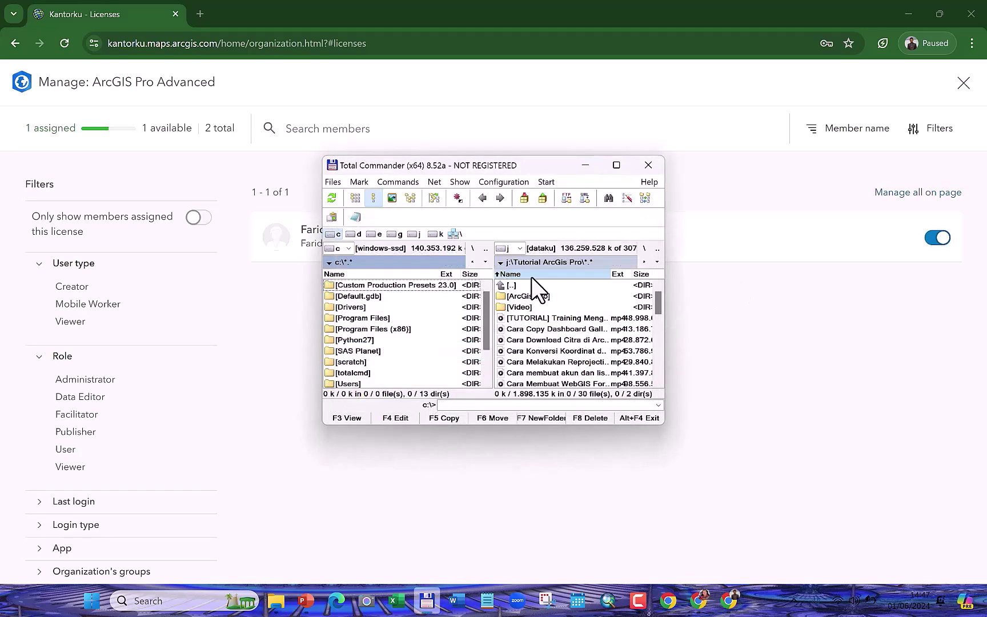
{"action": "left_click", "coordinate": [616, 165]}
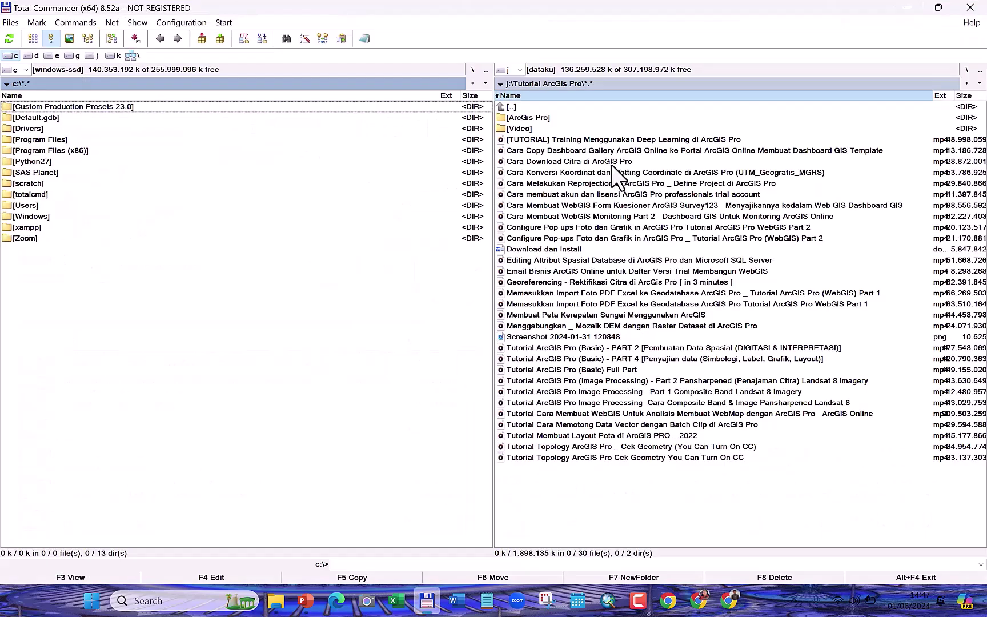
{"action": "double_click", "coordinate": [544, 120]}
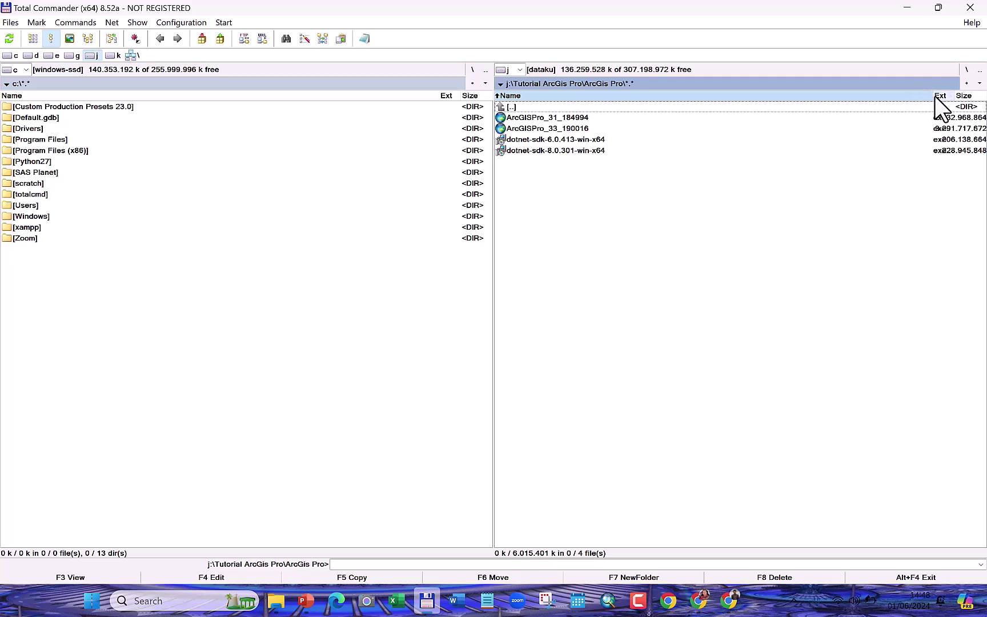
{"action": "left_click_drag", "start_coordinate": [934, 95], "coordinate": [829, 96]}
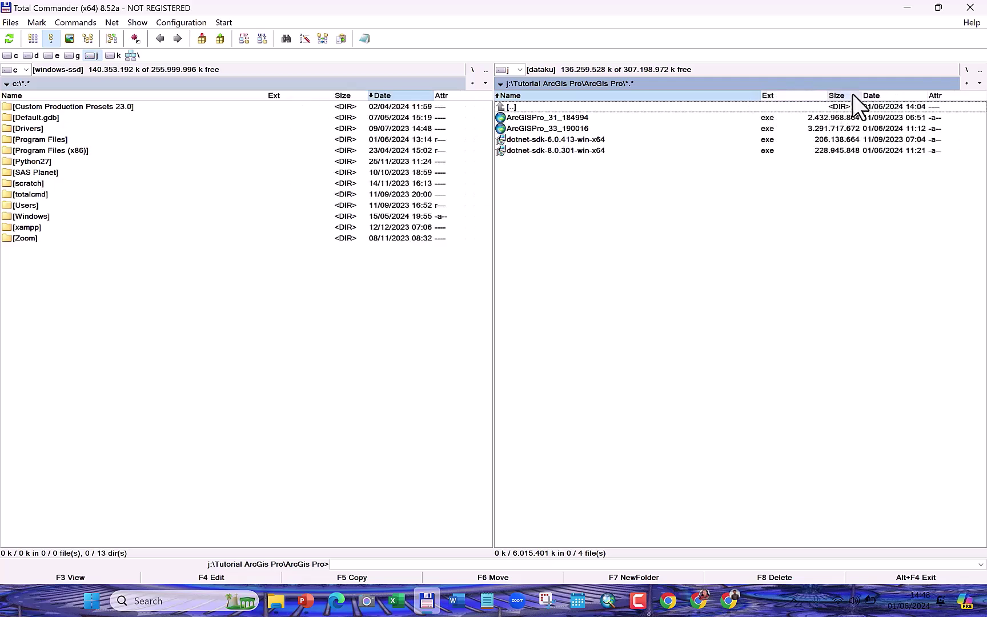
{"action": "left_click", "coordinate": [882, 95]}
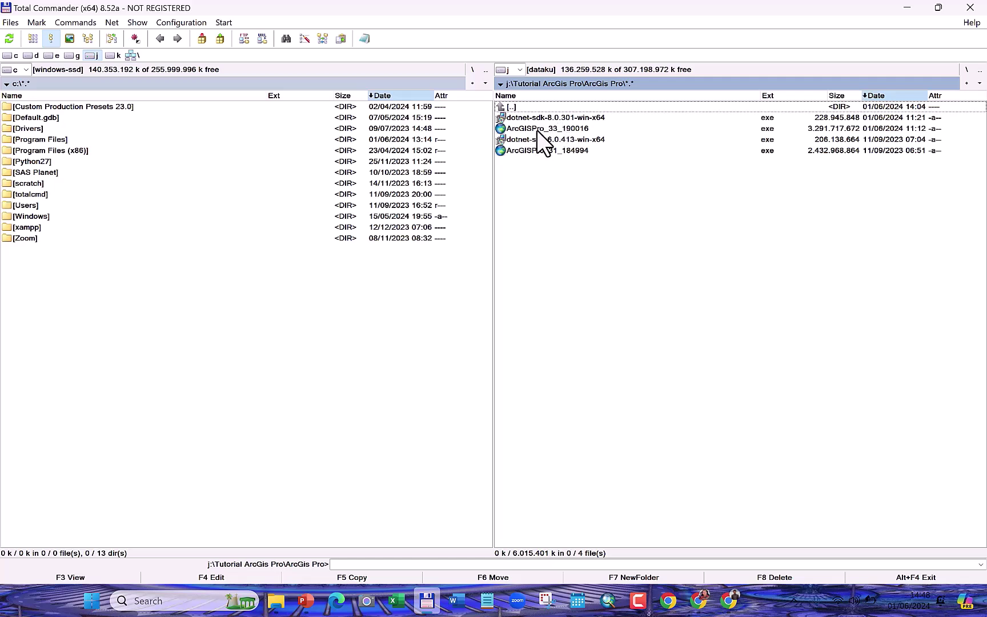
Extract ArcGISPro_33_190016, replacing conflicting files for all conflicts, and close the finished extractor
{"action": "double_click", "coordinate": [537, 129]}
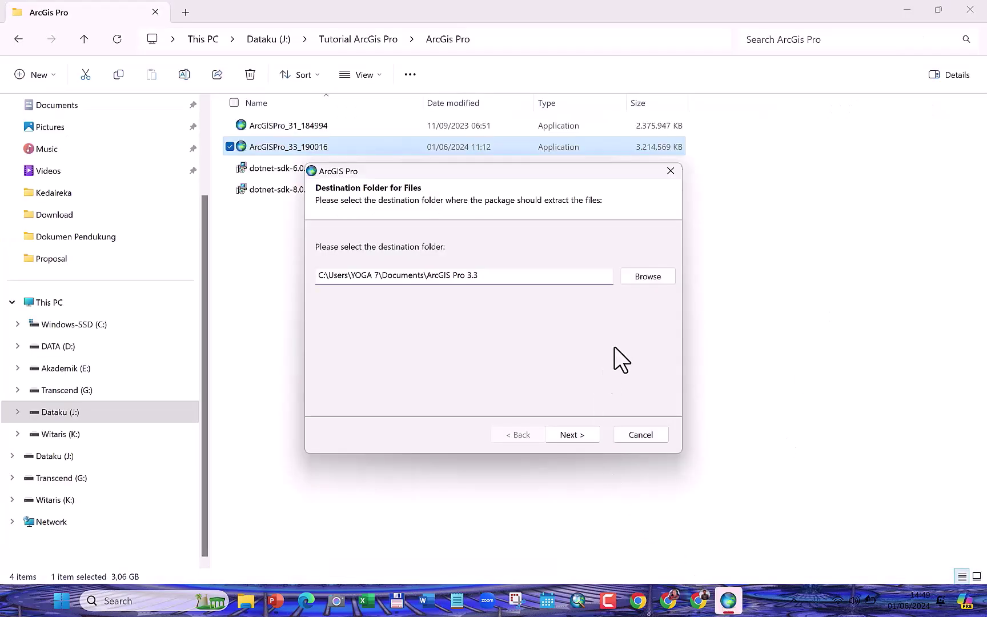
{"action": "left_click", "coordinate": [573, 434]}
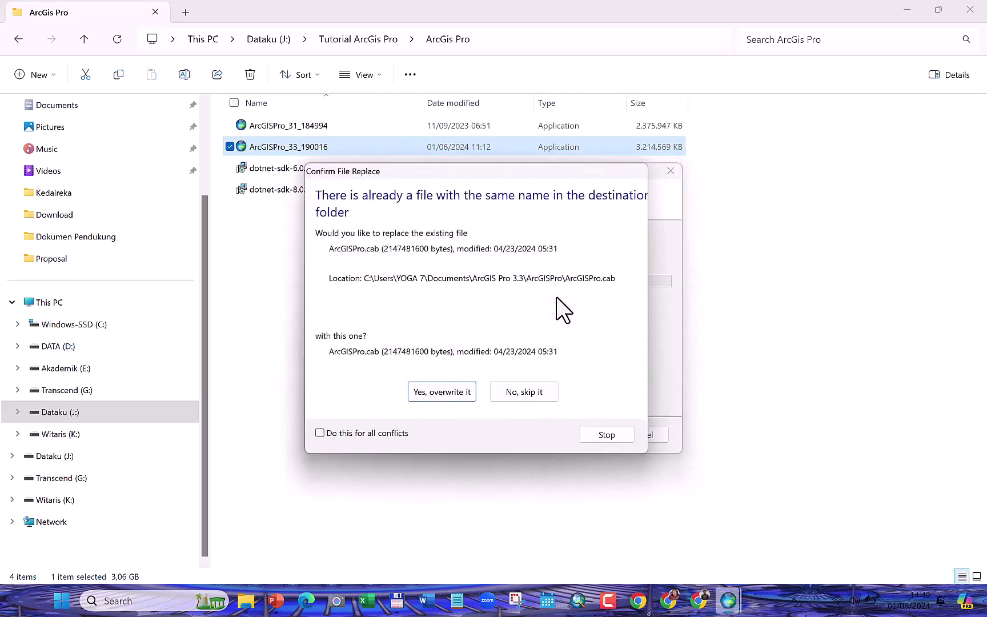
{"action": "left_click", "coordinate": [320, 433]}
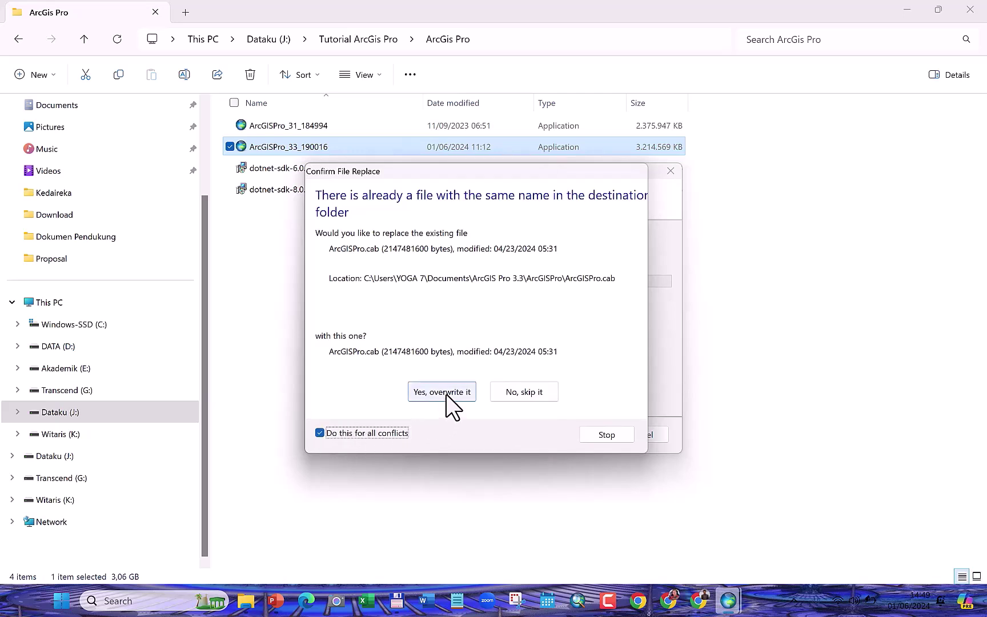
{"action": "left_click", "coordinate": [524, 393]}
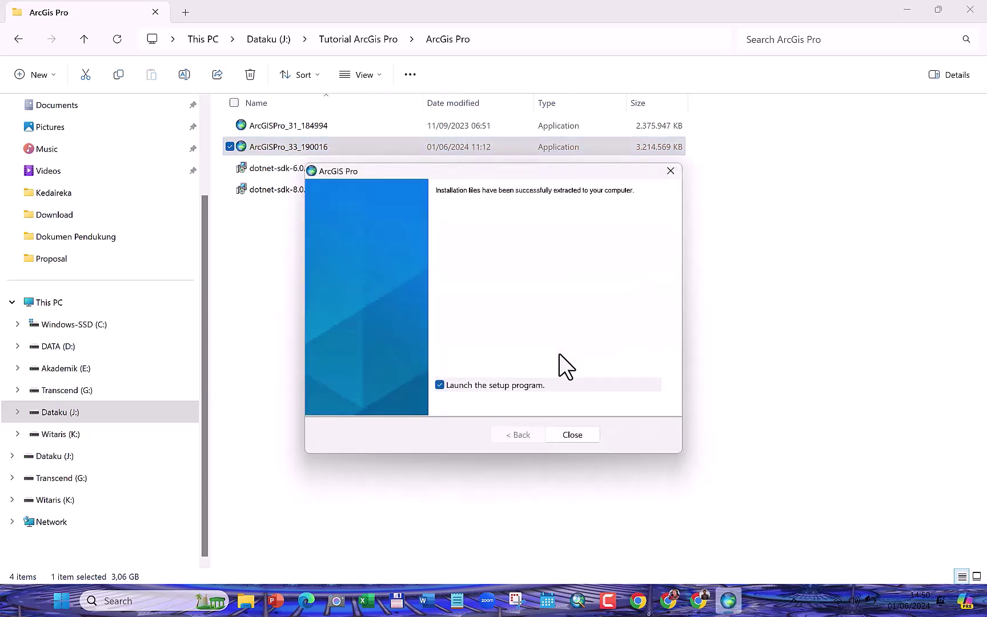
{"action": "left_click", "coordinate": [572, 435]}
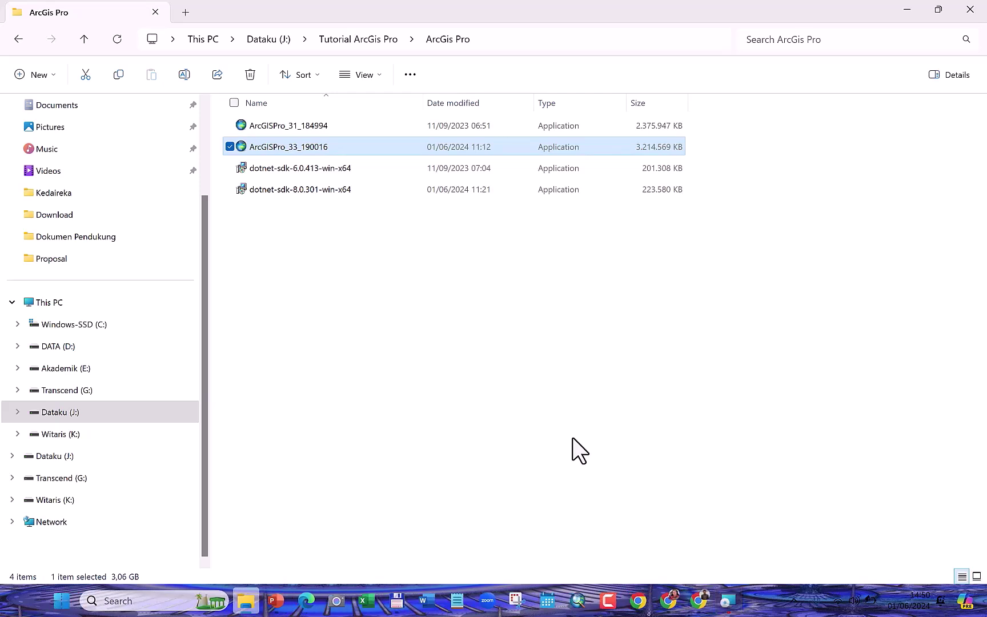
Accept the ArcGIS Pro master agreement and install for anyone who uses this computer
{"action": "left_click", "coordinate": [728, 600]}
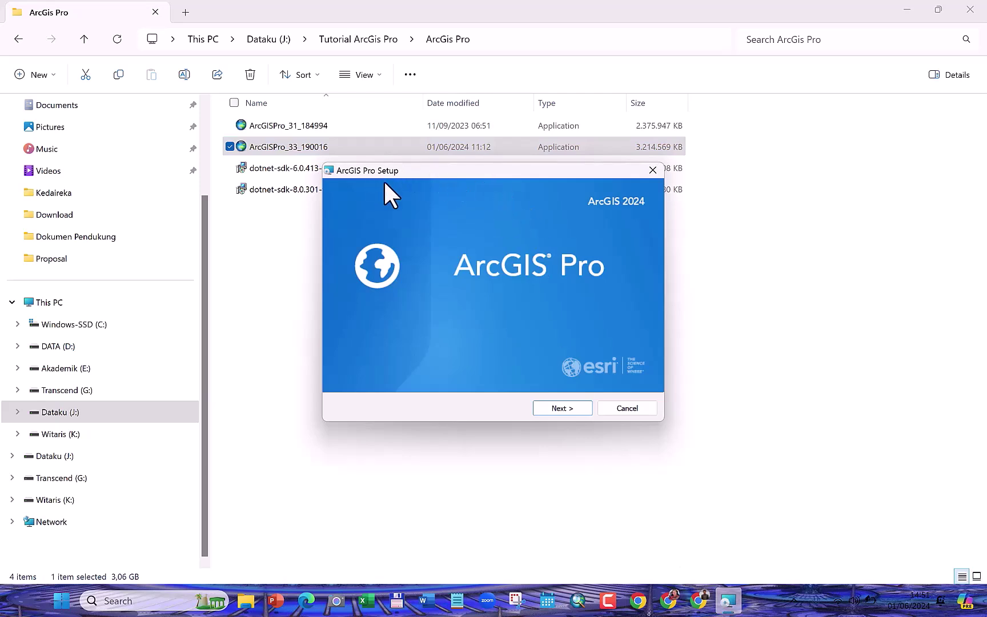
{"action": "left_click_drag", "start_coordinate": [428, 170], "coordinate": [401, 235]}
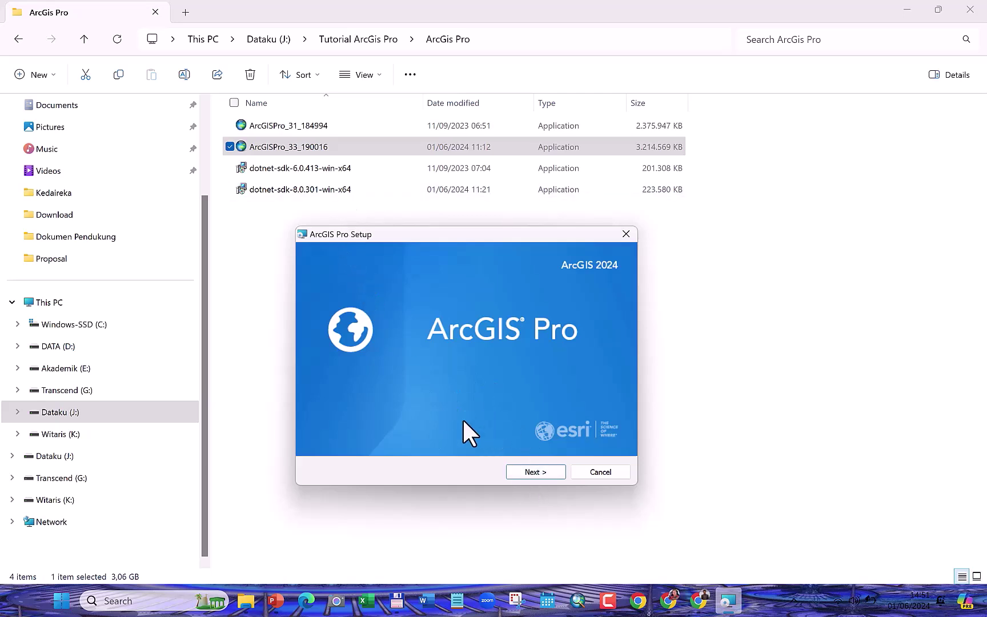
{"action": "left_click", "coordinate": [531, 473]}
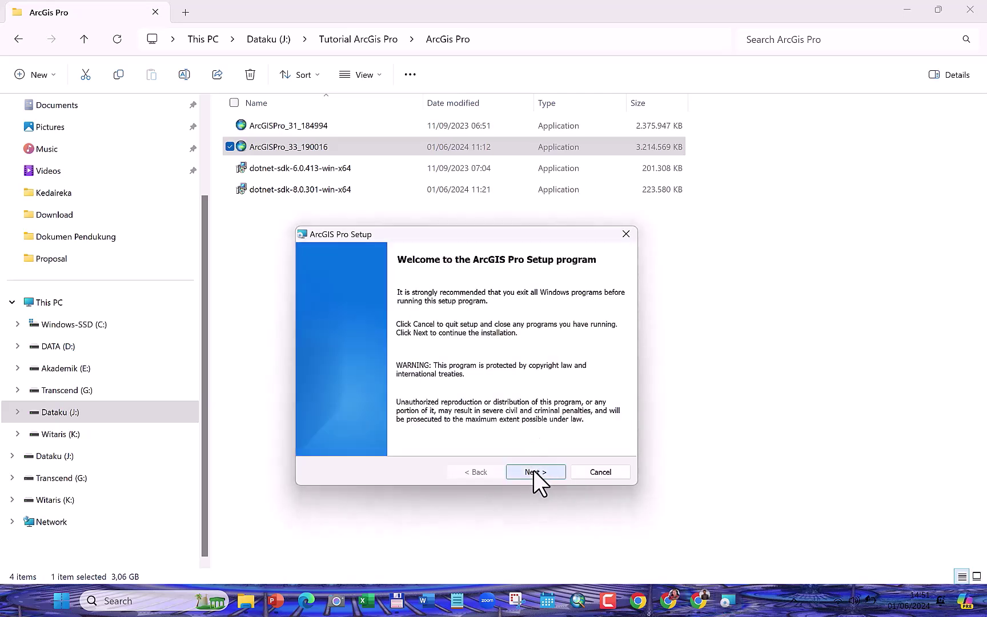
{"action": "left_click", "coordinate": [533, 471]}
{"action": "left_click", "coordinate": [370, 425]}
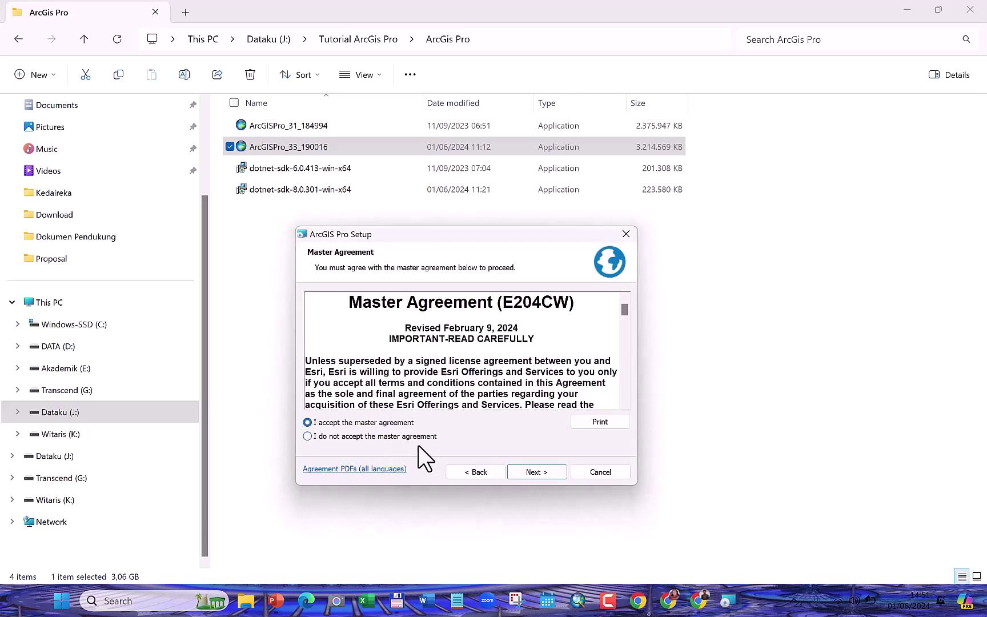
{"action": "left_click", "coordinate": [538, 473]}
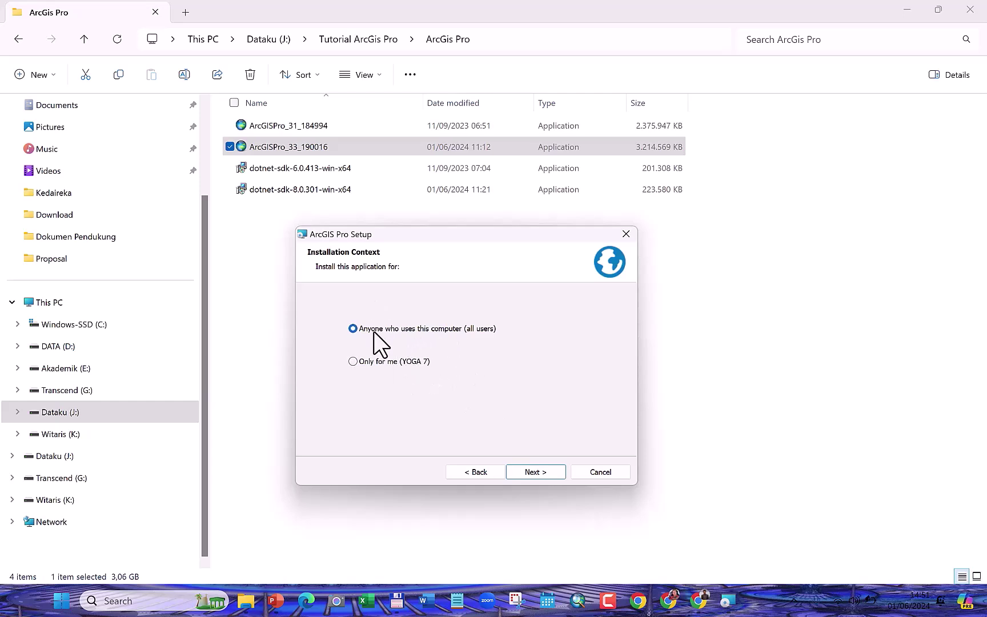
{"action": "left_click", "coordinate": [533, 472]}
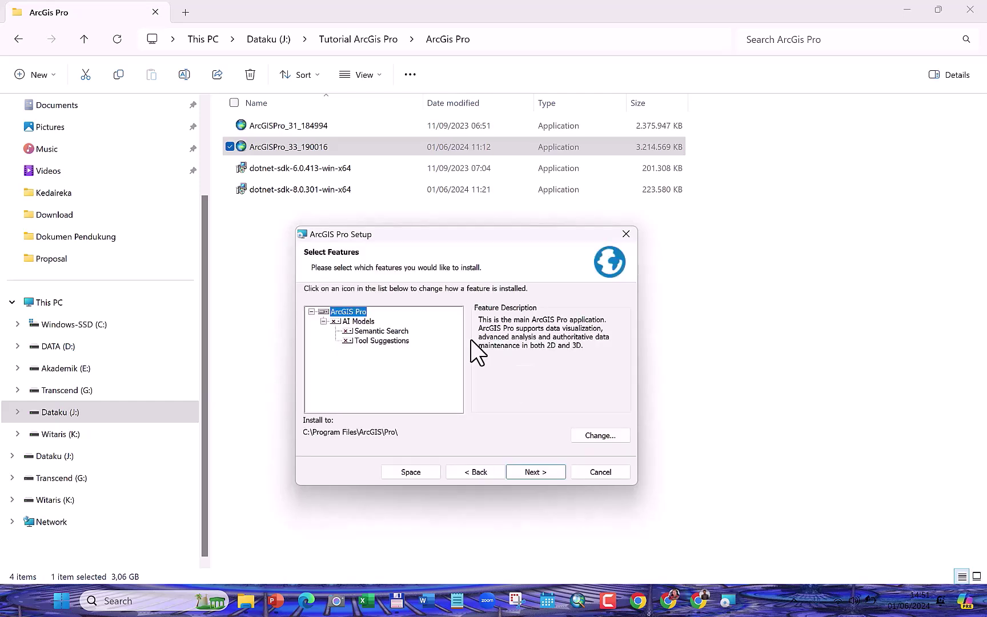
Install Semantic Search and Tool Suggestions with all subfeatures on the local drive, then continue
{"action": "left_click", "coordinate": [350, 329]}
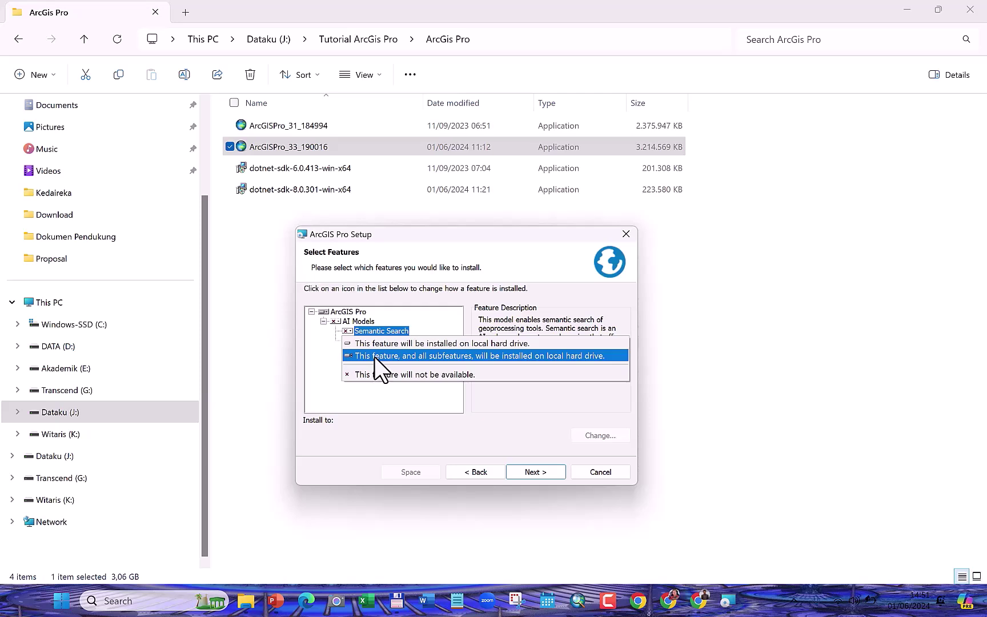
{"action": "left_click", "coordinate": [374, 356]}
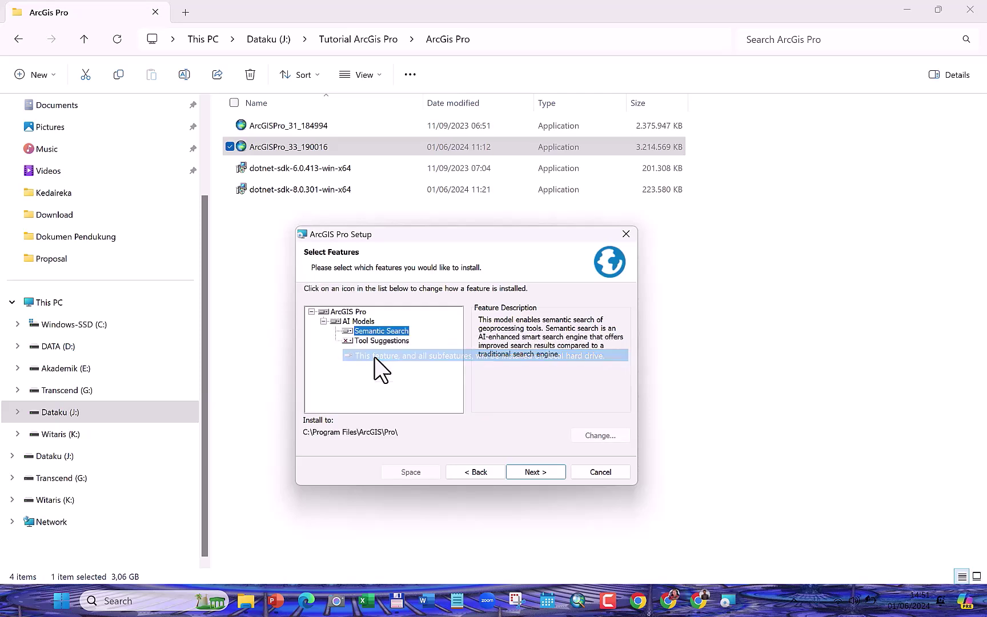
{"action": "left_click", "coordinate": [349, 340]}
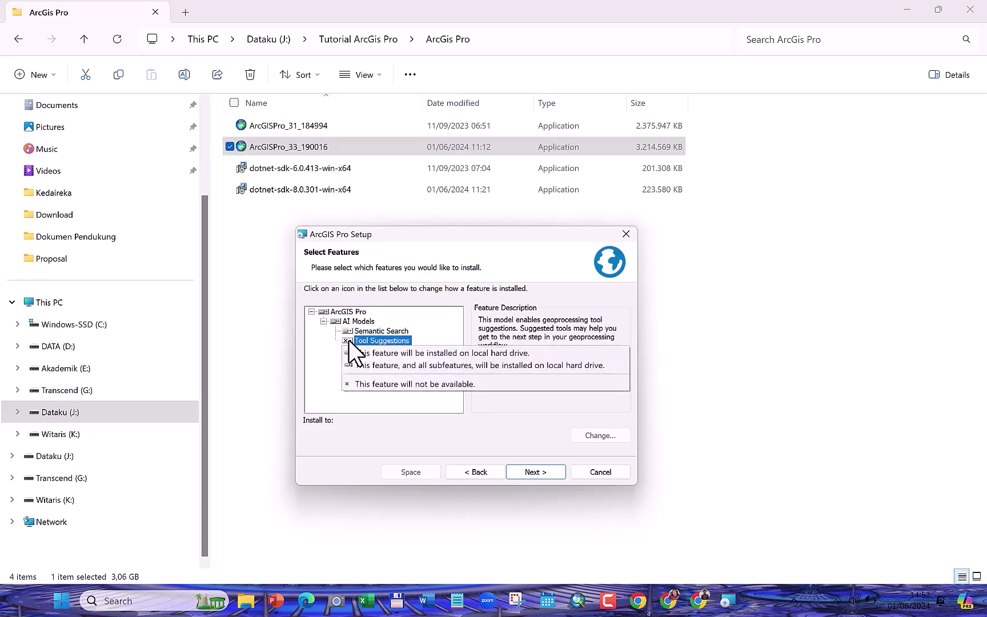
{"action": "left_click", "coordinate": [370, 363]}
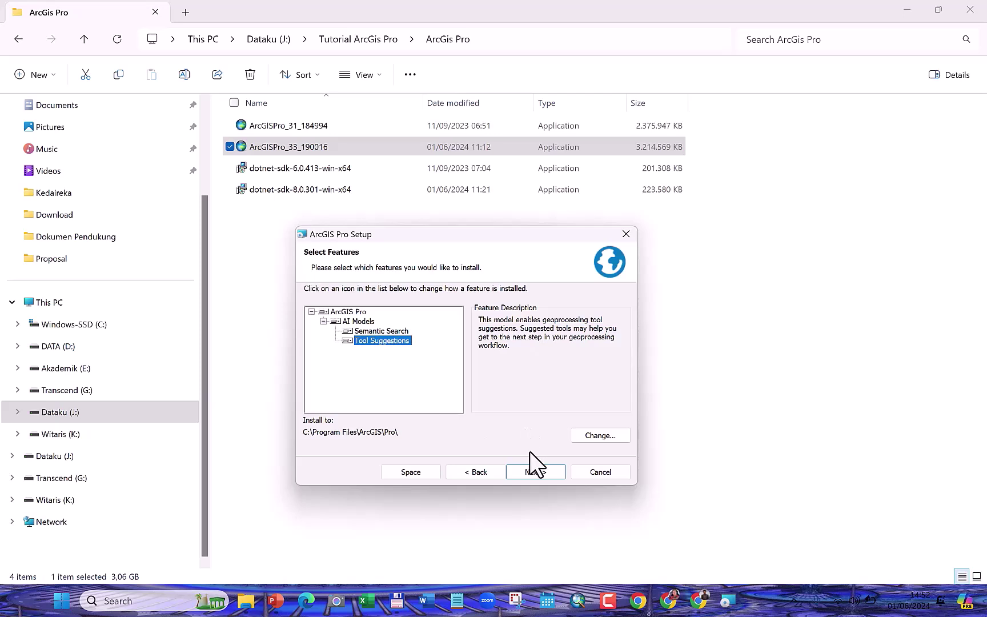
{"action": "left_click", "coordinate": [533, 470]}
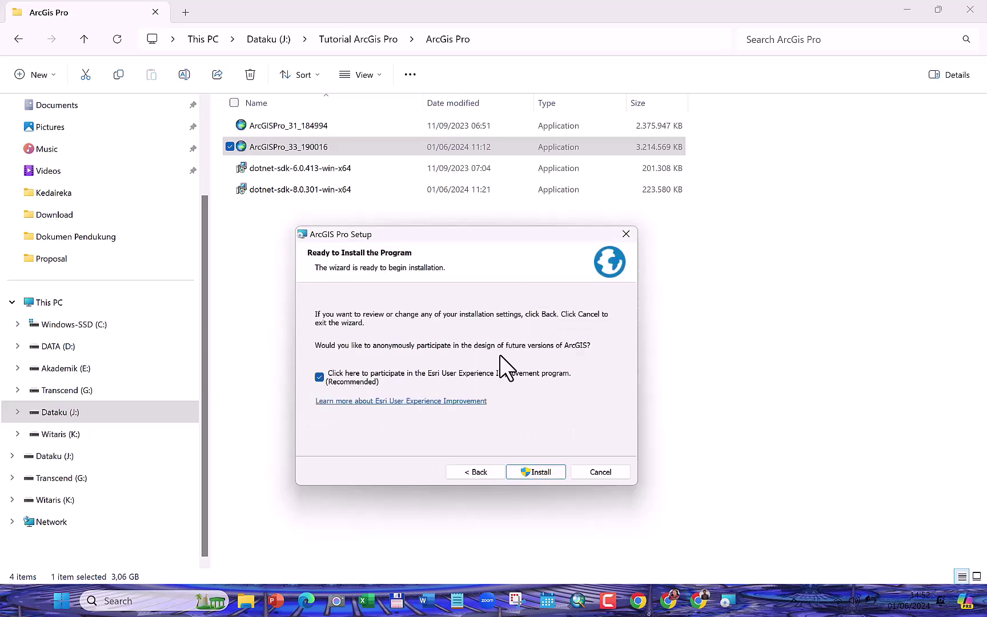
Install ArcGIS Pro and finish setup with 'Run ArcGIS Pro now' checked
{"action": "left_click", "coordinate": [537, 469]}
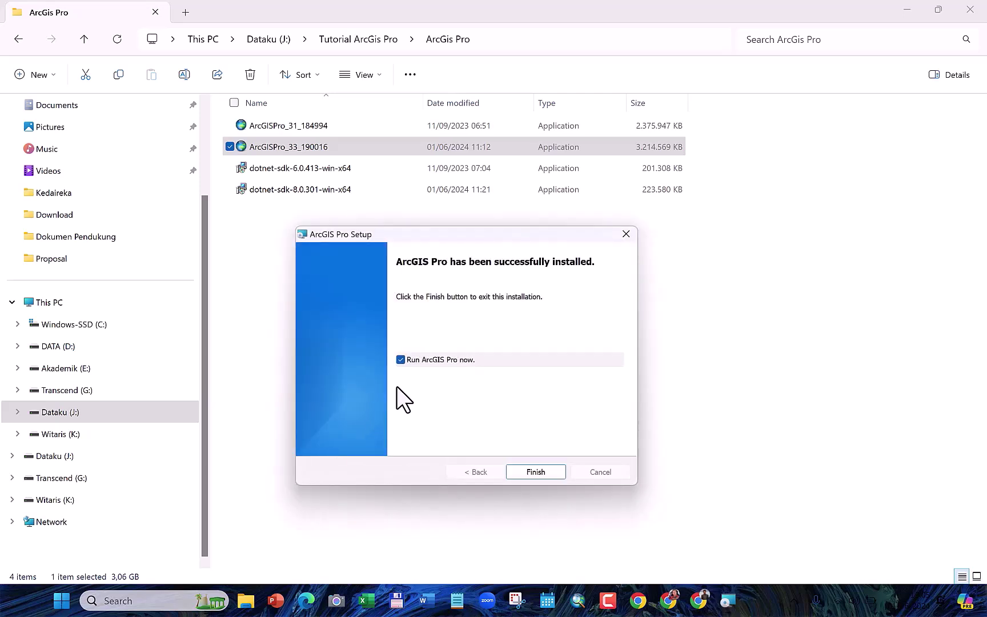
{"action": "left_click", "coordinate": [527, 471]}
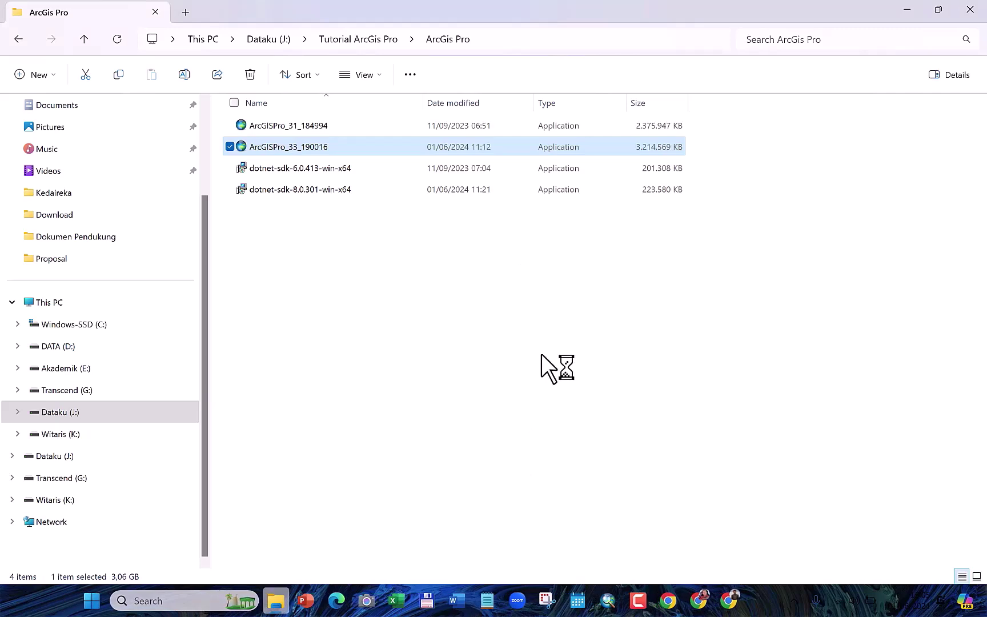
Minimize File Explorer, Total Commander, Chrome and PowerPoint to reveal ArcGIS Pro starting
{"action": "left_click", "coordinate": [907, 10]}
{"action": "left_click", "coordinate": [908, 8]}
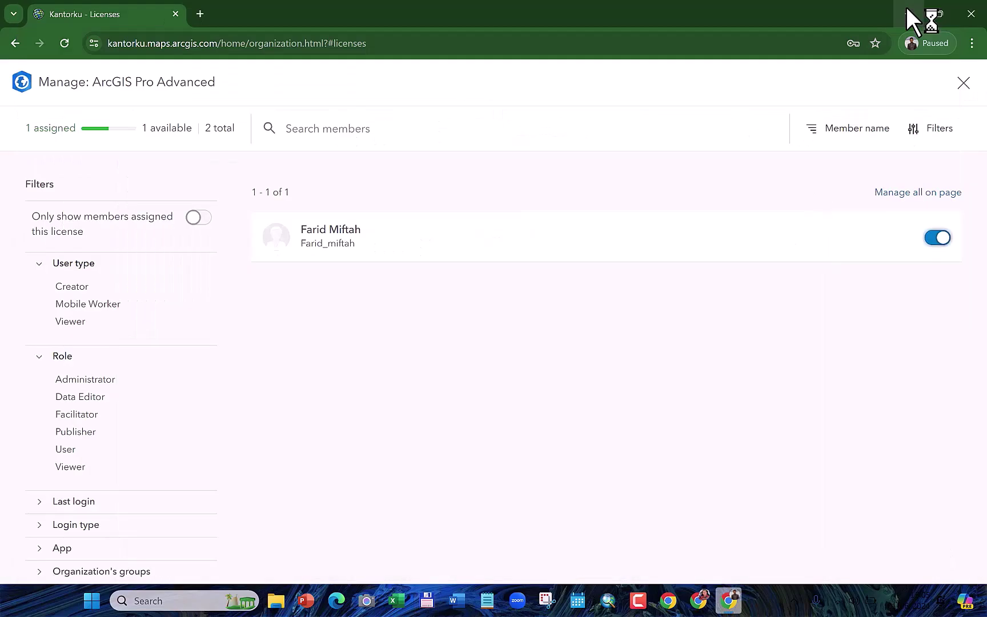
{"action": "left_click", "coordinate": [907, 11]}
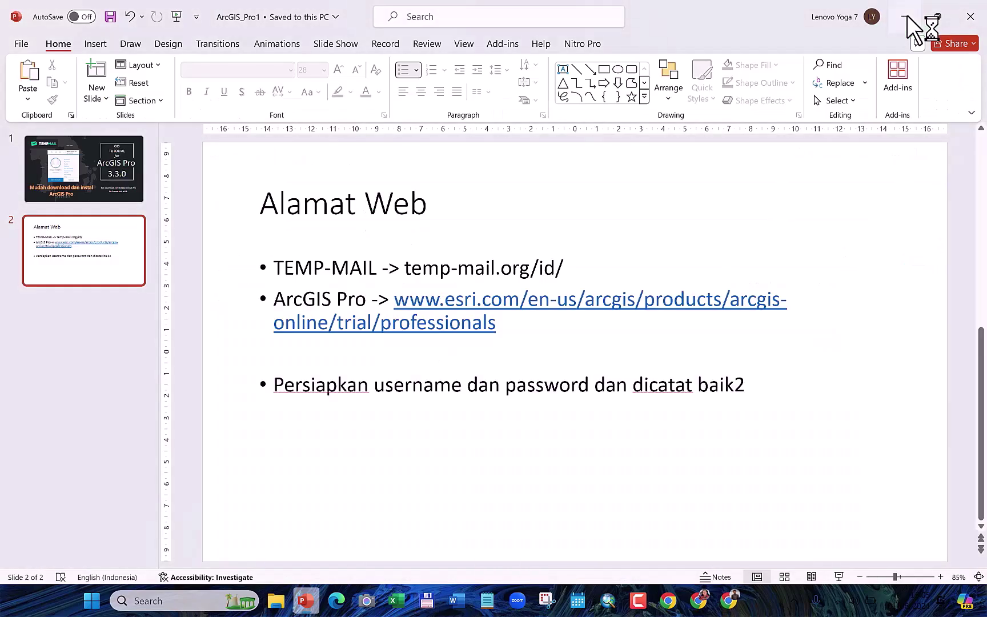
{"action": "left_click", "coordinate": [907, 15]}
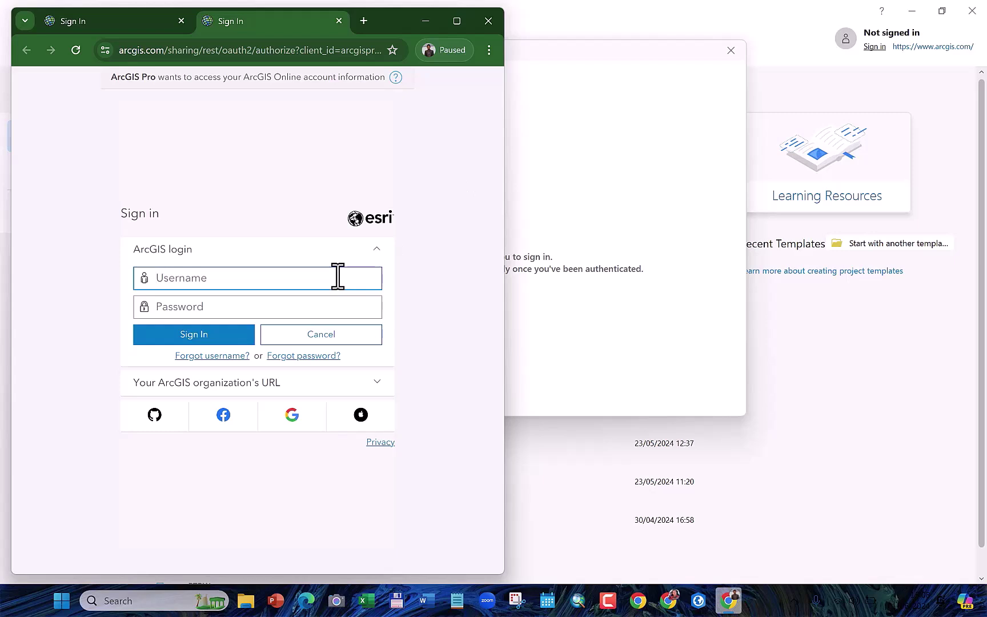
Sign in with the ArcGIS account's username and password, then let the browser launch ArcGIS Pro
{"action": "left_click", "coordinate": [238, 309]}
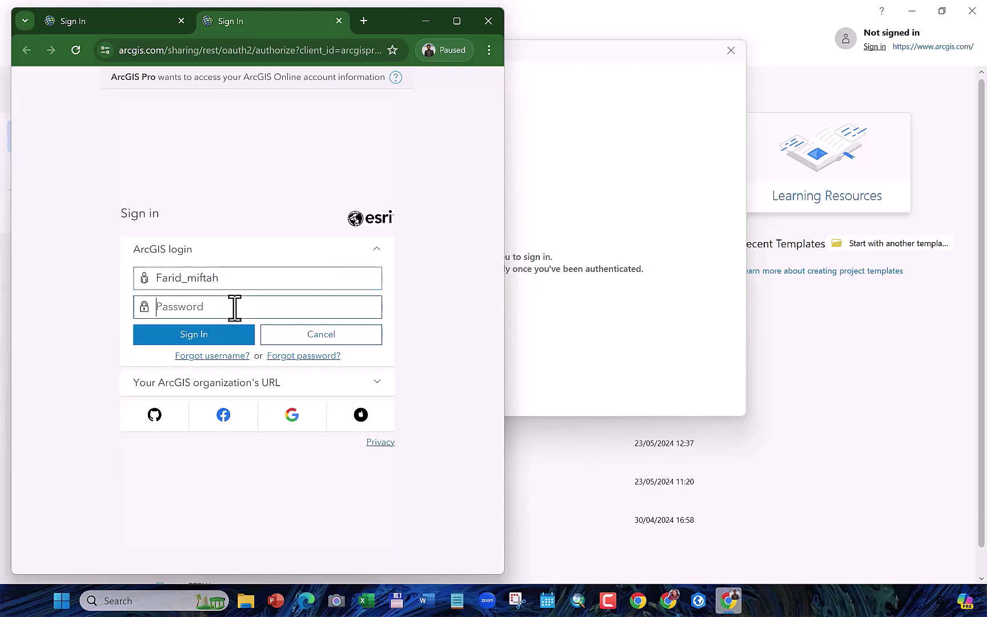
{"action": "type", "text": "**********"}
{"action": "left_click", "coordinate": [194, 336]}
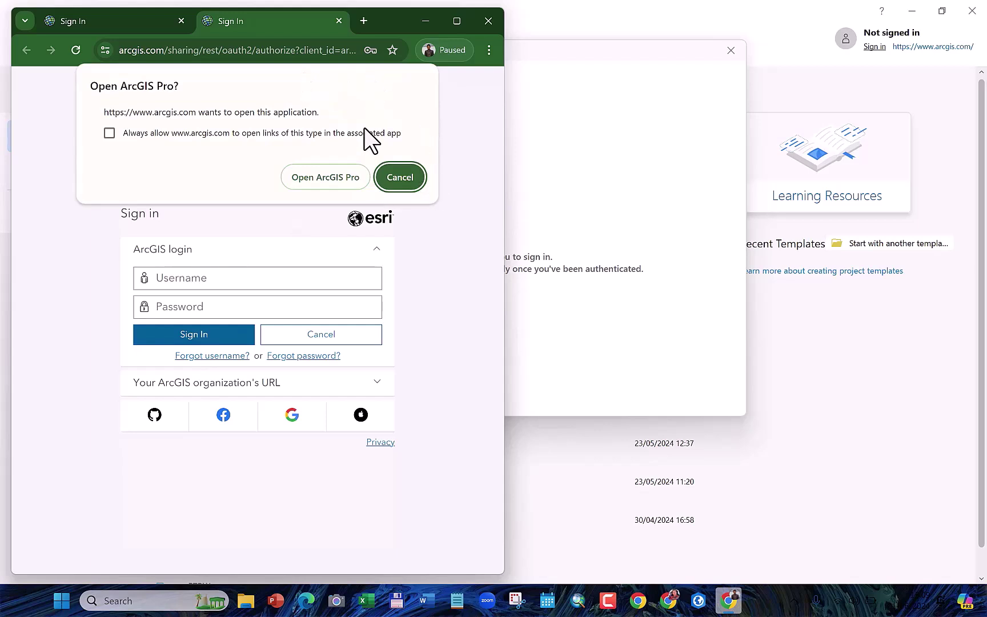
{"action": "left_click", "coordinate": [333, 177]}
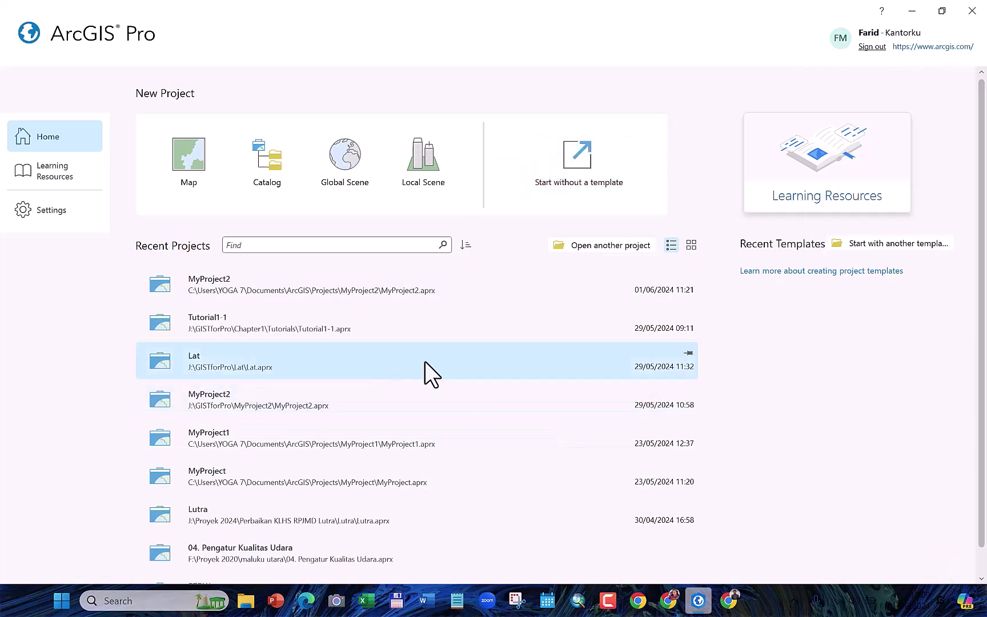
Show the Settings Licensing page with the Advanced named-user license and extensions like 3D Analyst
{"action": "left_click", "coordinate": [53, 212]}
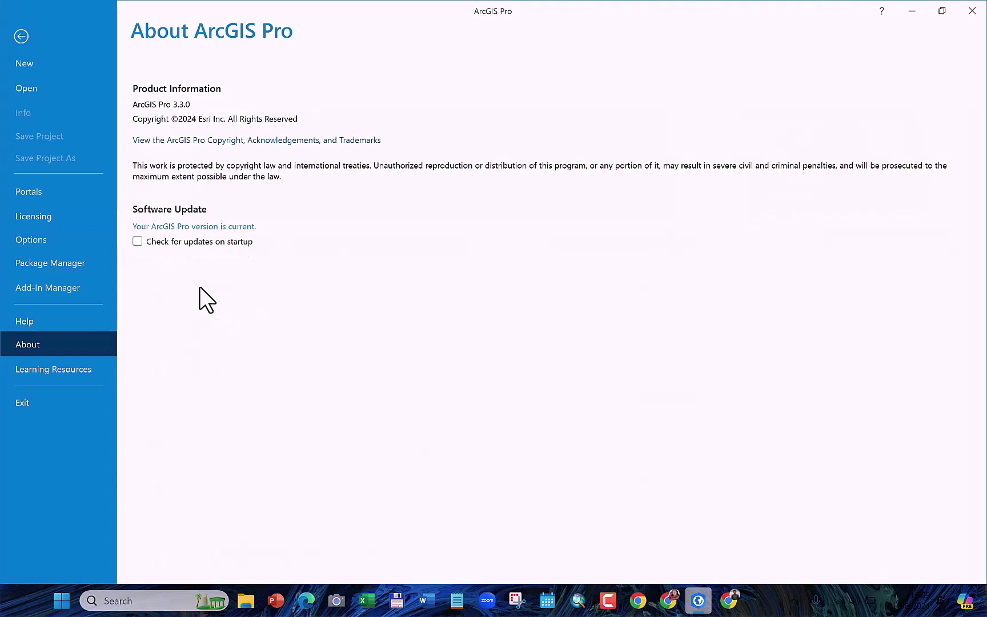
{"action": "left_click", "coordinate": [46, 217]}
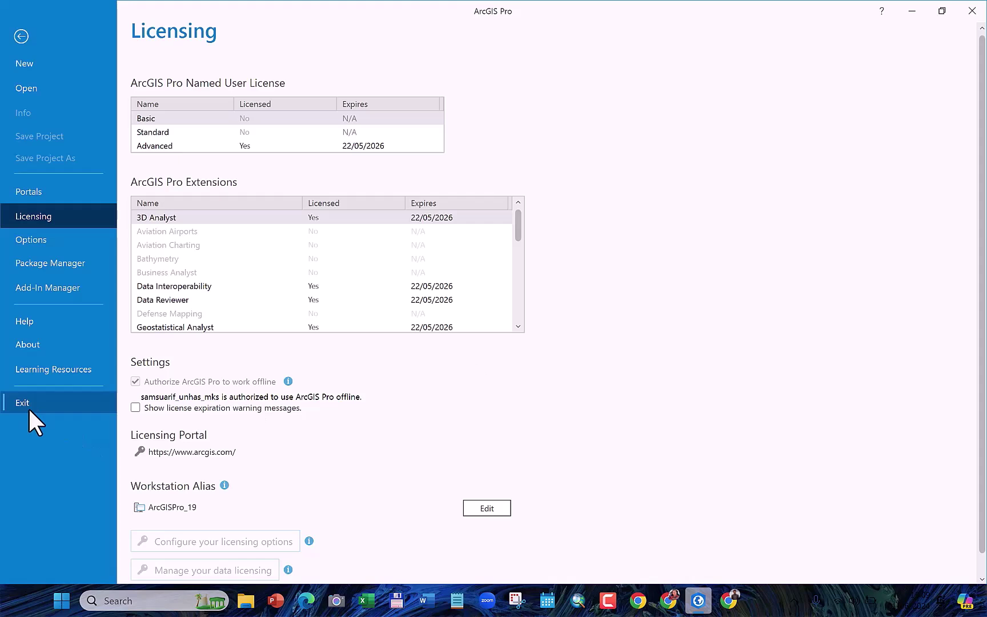
Go back from the Licensing page to the start page with recent projects
{"action": "left_click", "coordinate": [17, 40]}
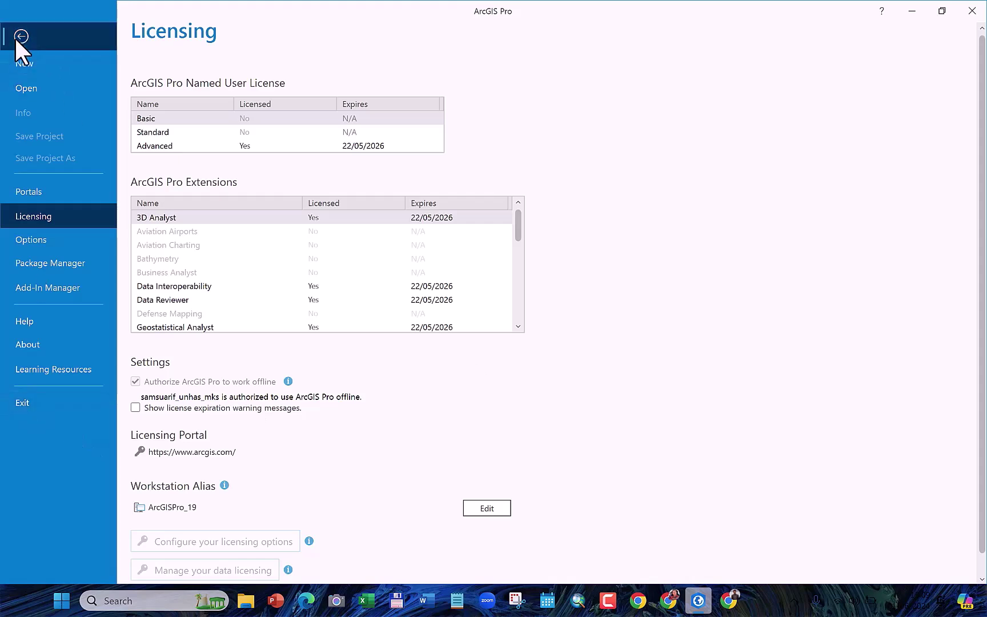